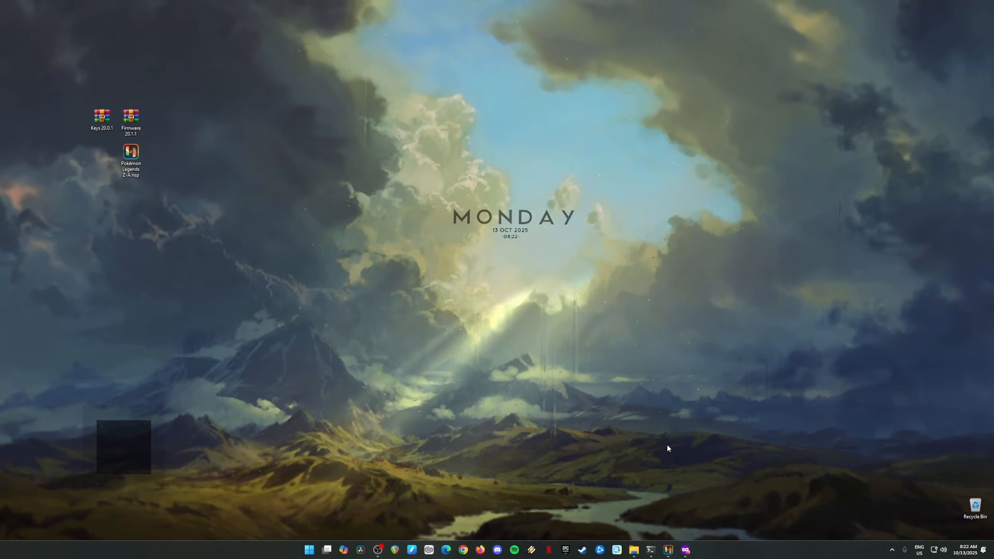
Step: Examine the firmware, keys, Pokémon Legends Z-A and Ryujinx files in the Firefox Downloads folder
left_click(634, 550)
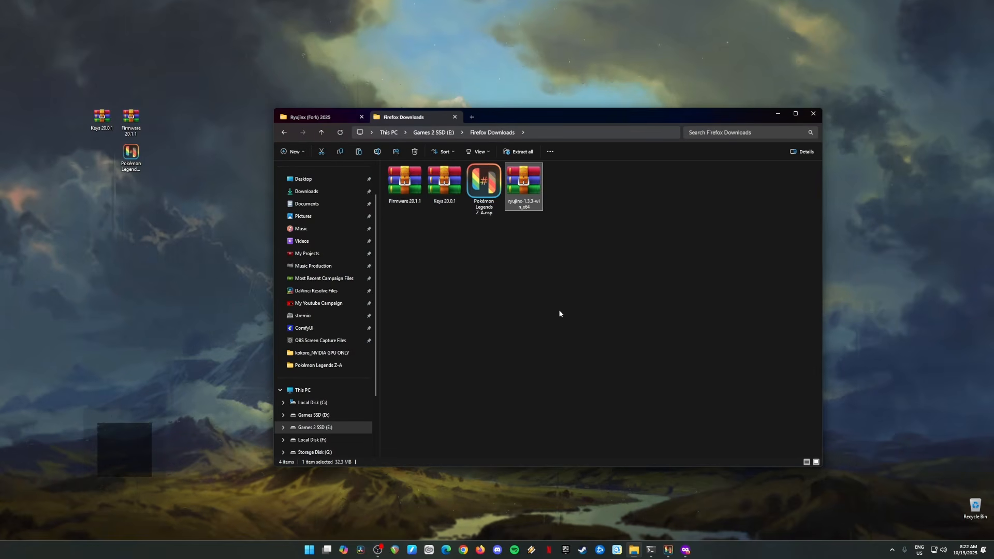
left_click_drag(572, 230, 435, 254)
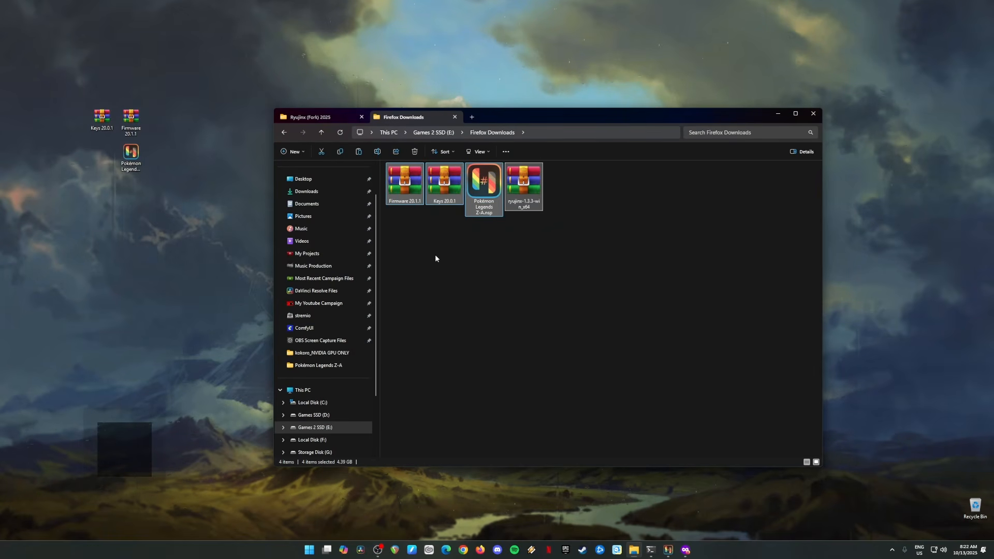
left_click(416, 196)
left_click(442, 190)
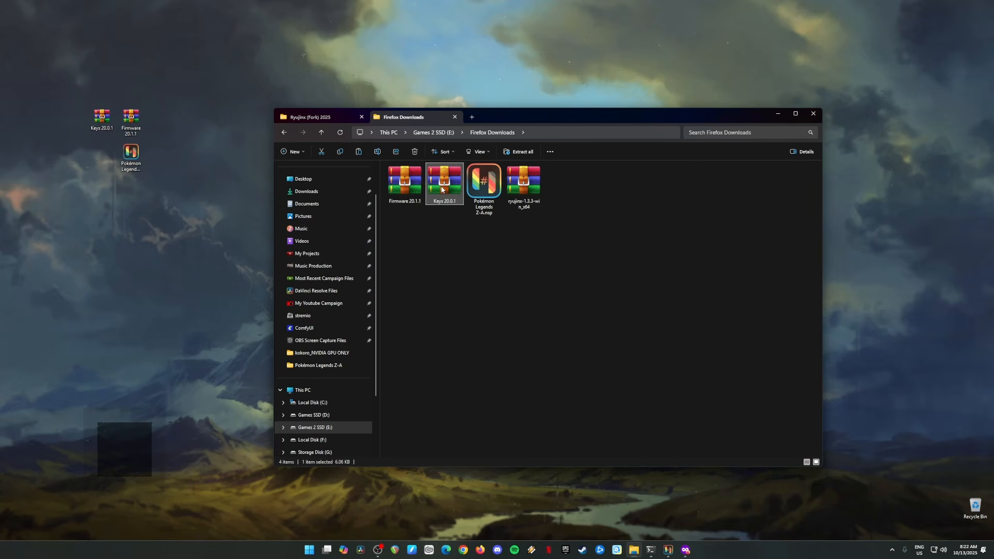
left_click_drag(449, 223, 401, 200)
left_click(538, 251)
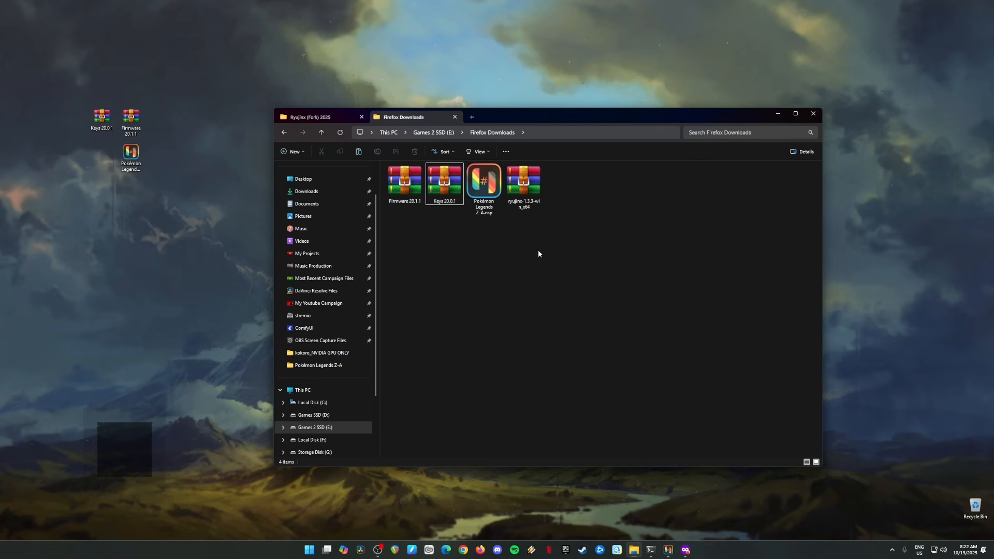
left_click(485, 187)
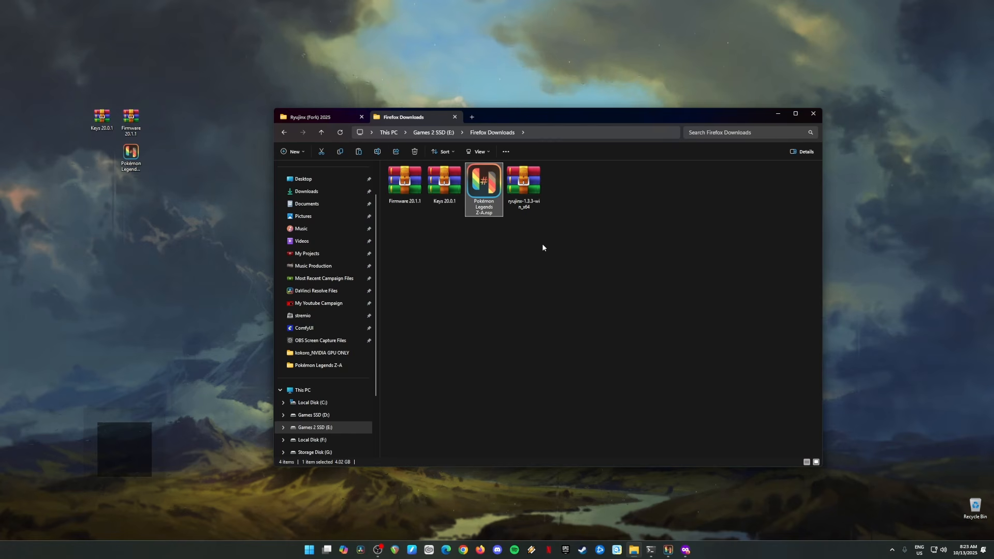
left_click(524, 186)
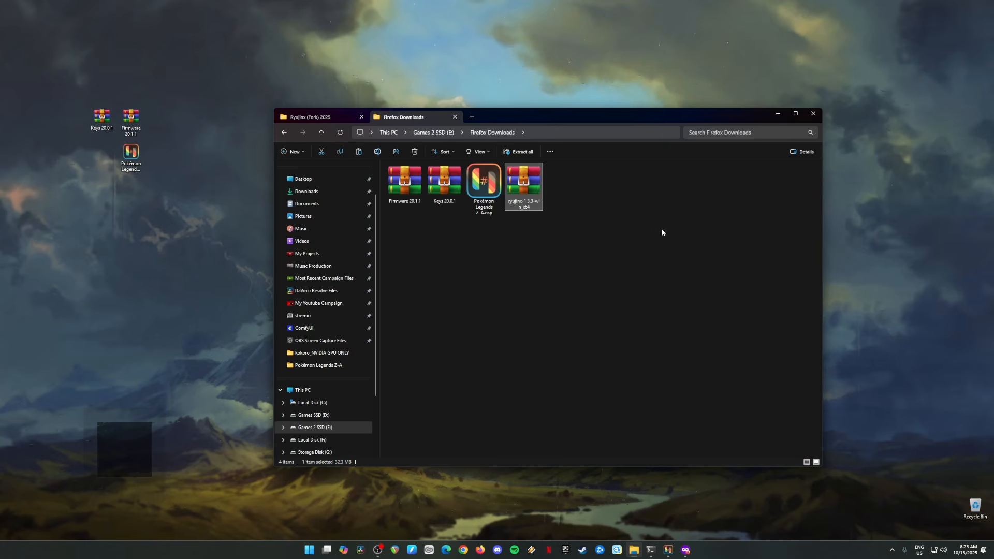
left_click(777, 114)
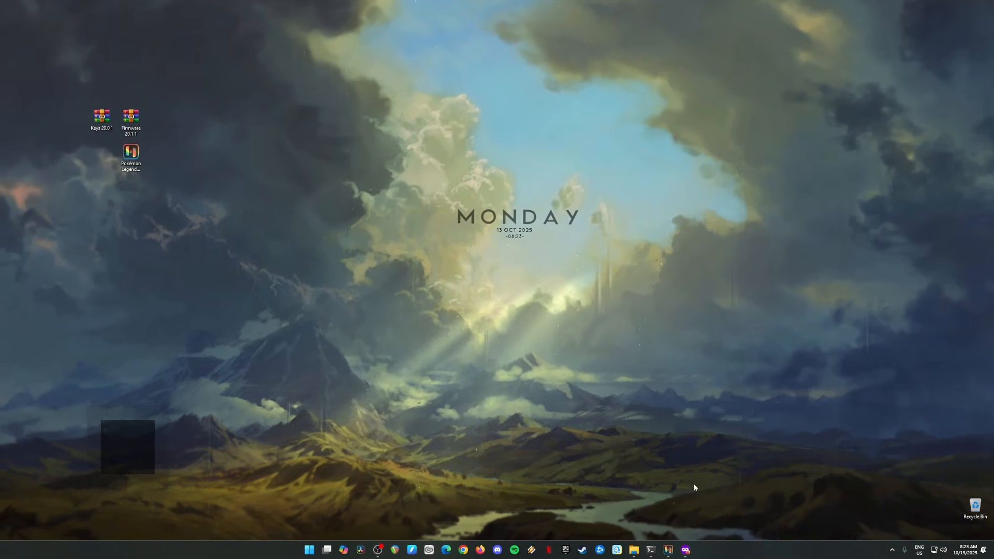
Step: Switch to the web browser and search Google for "ryubing emulator"
left_click(685, 550)
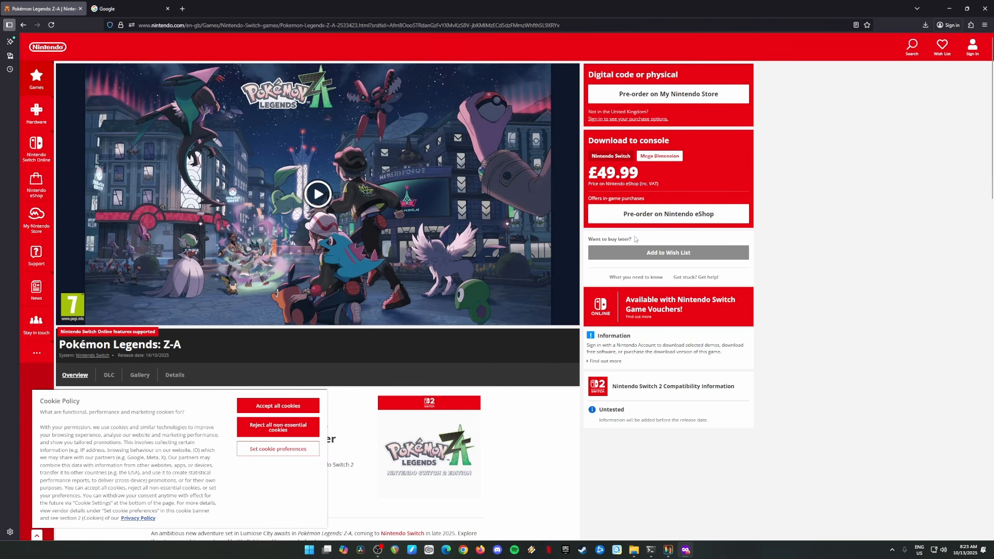
left_click(119, 12)
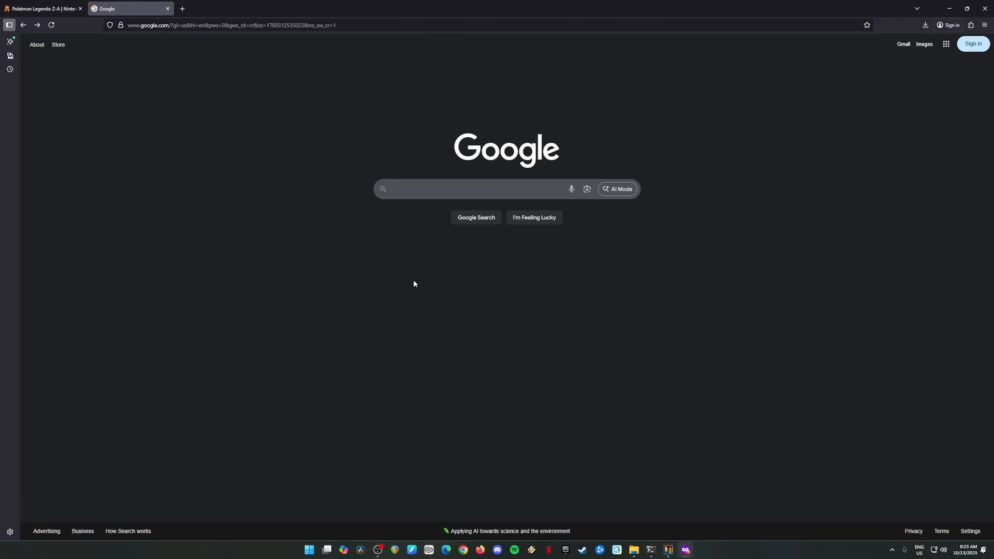
type("ryub")
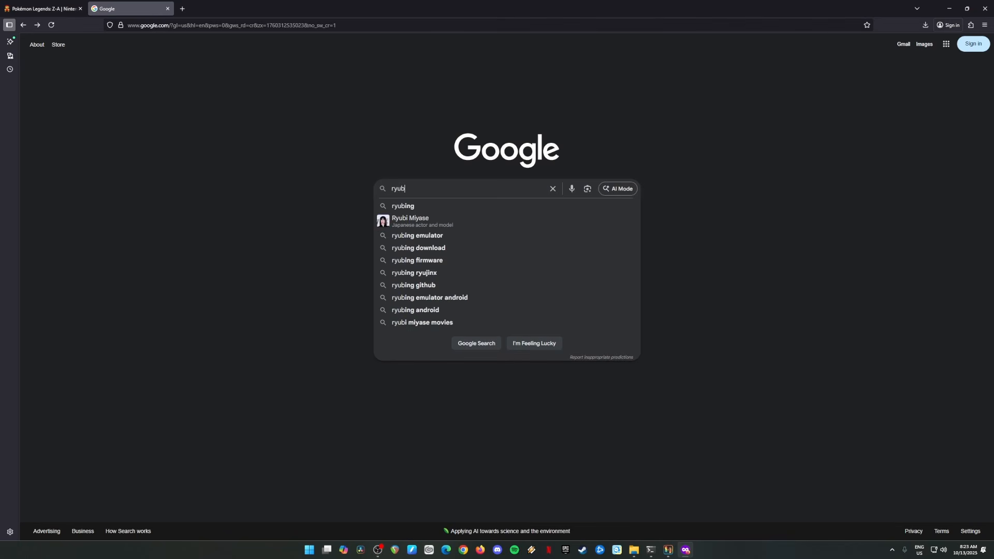
type("ing emulator")
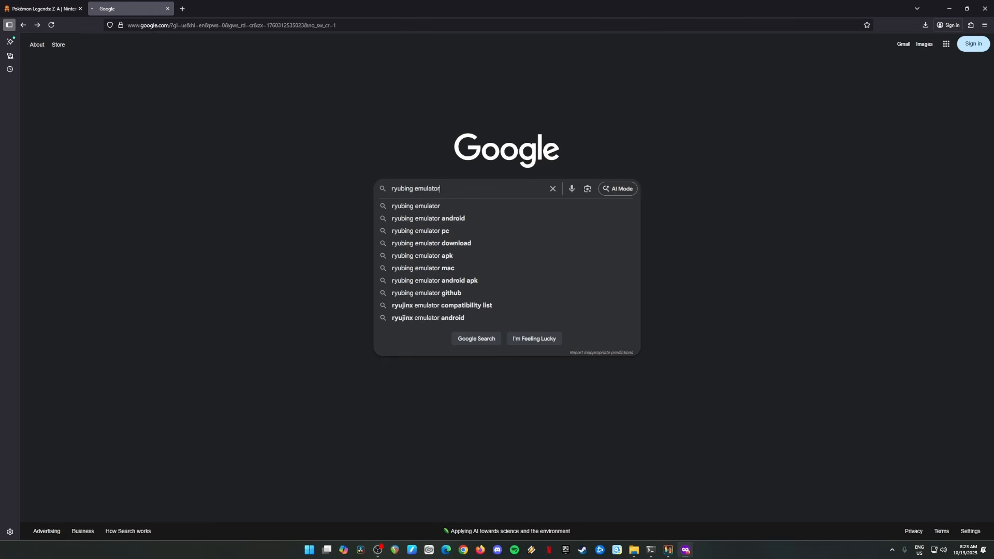
key("Return")
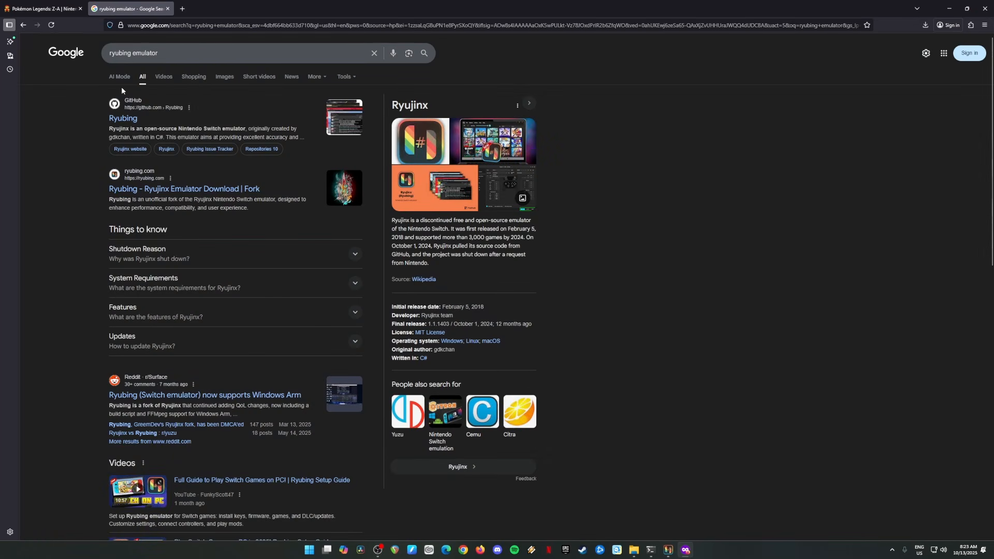
Step: Open the Ryubing GitHub page from the search results and go to its stable releases
left_click(125, 120)
scroll(433, 217, "down", 3)
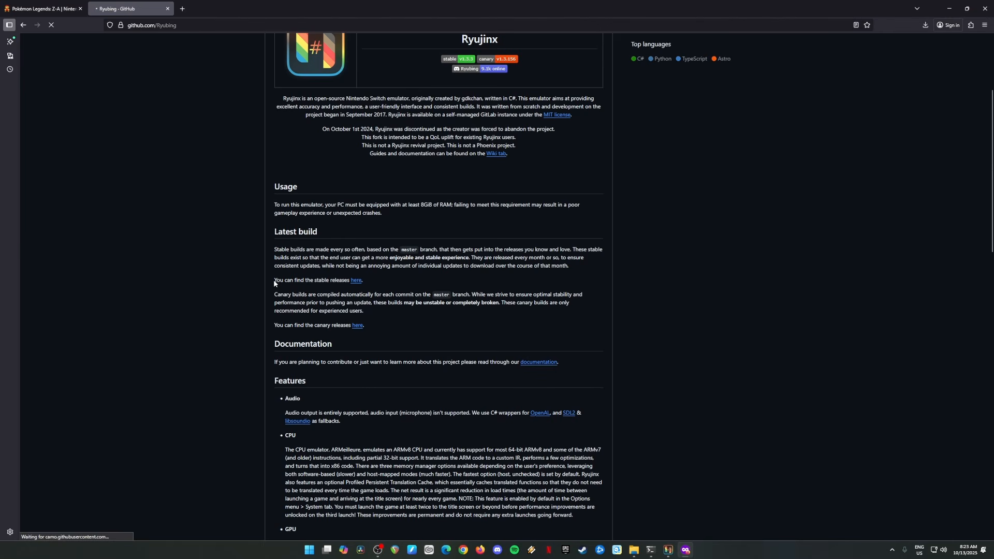
left_click_drag(273, 280, 365, 278)
scroll(382, 283, "down", 2)
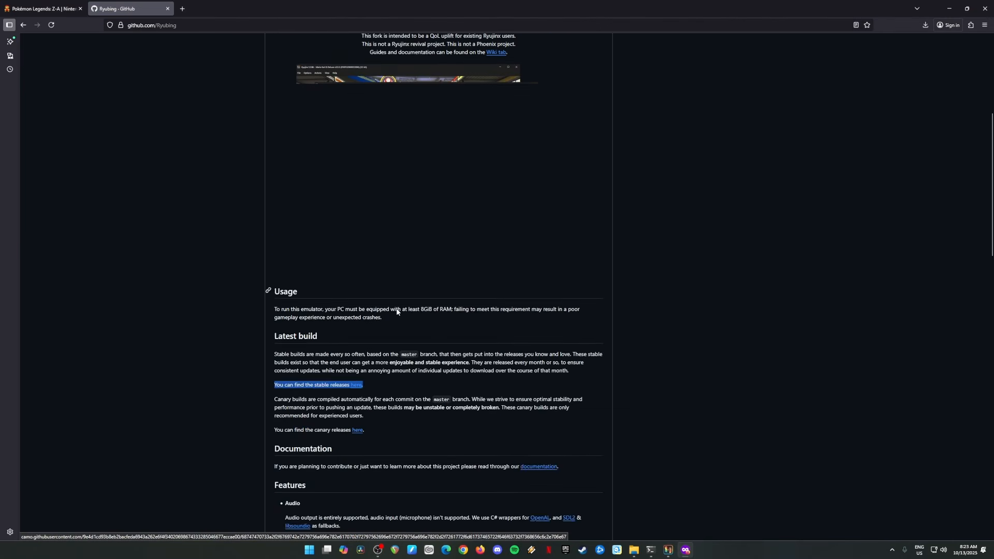
left_click(381, 370)
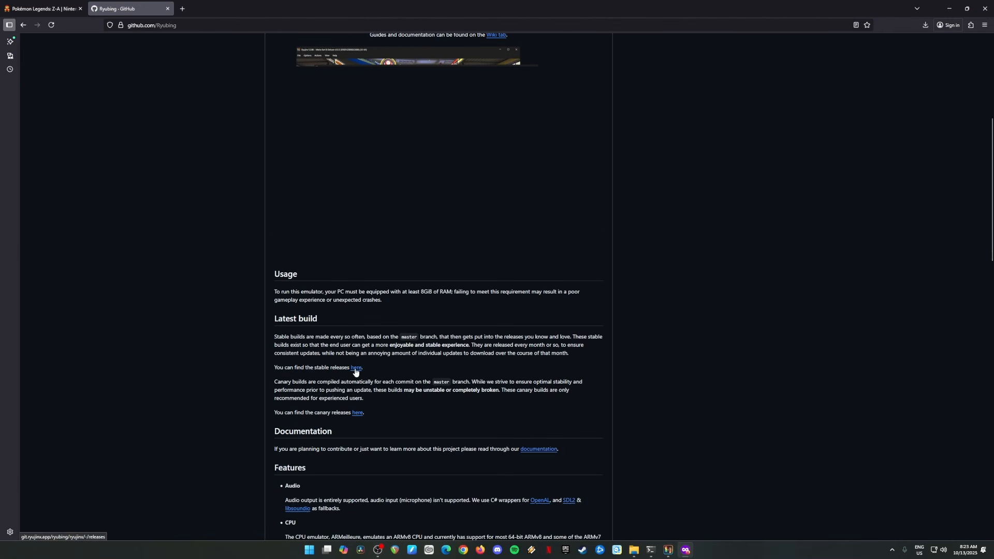
left_click(357, 369)
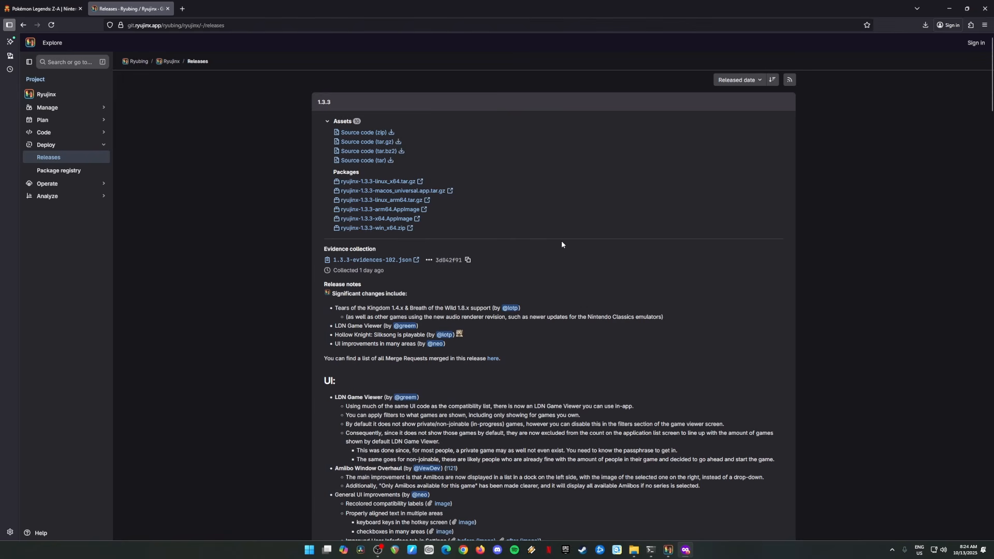
Step: Show the downloaded ryujinx-1.3.3-win_x64.zip in its folder and minimize the browser
scroll(521, 225, "down", 1)
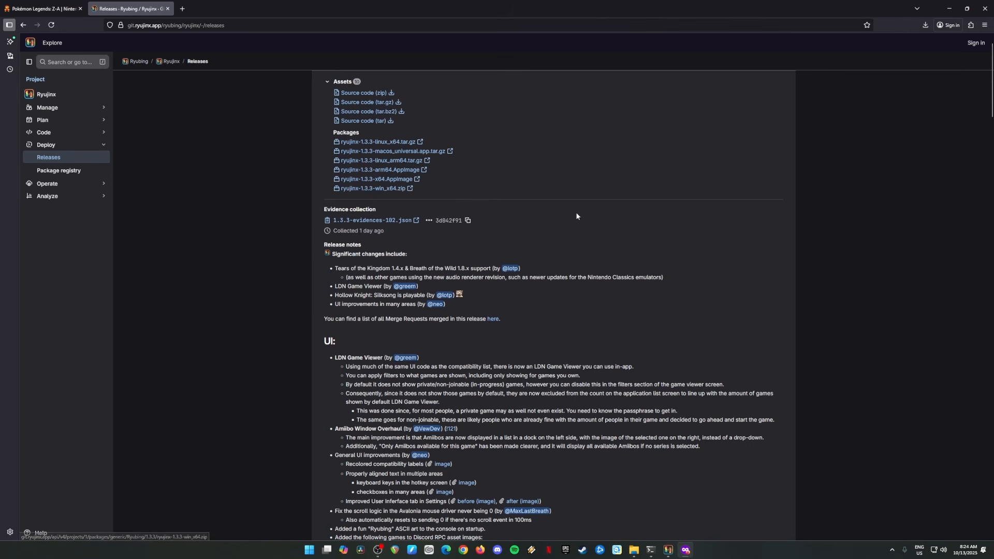
left_click(926, 26)
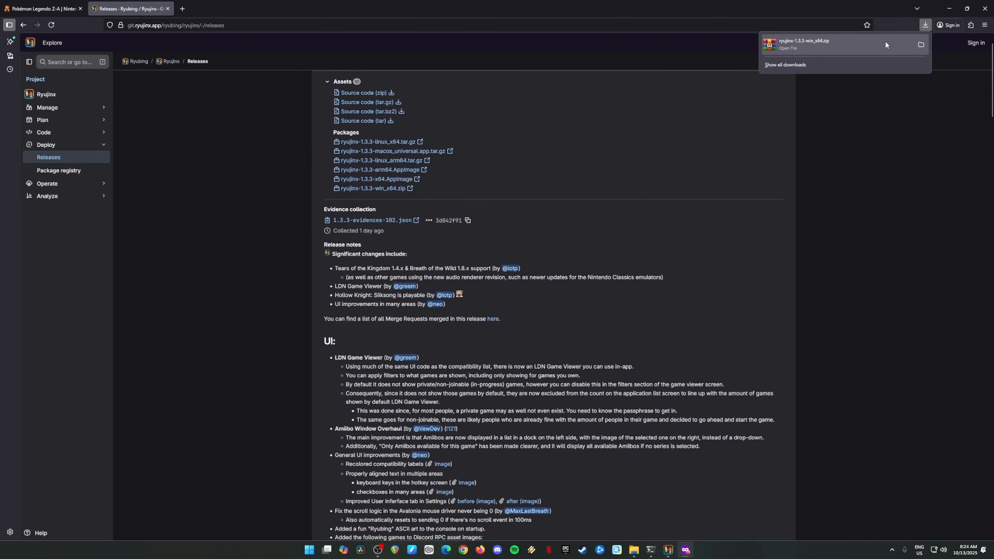
left_click(922, 45)
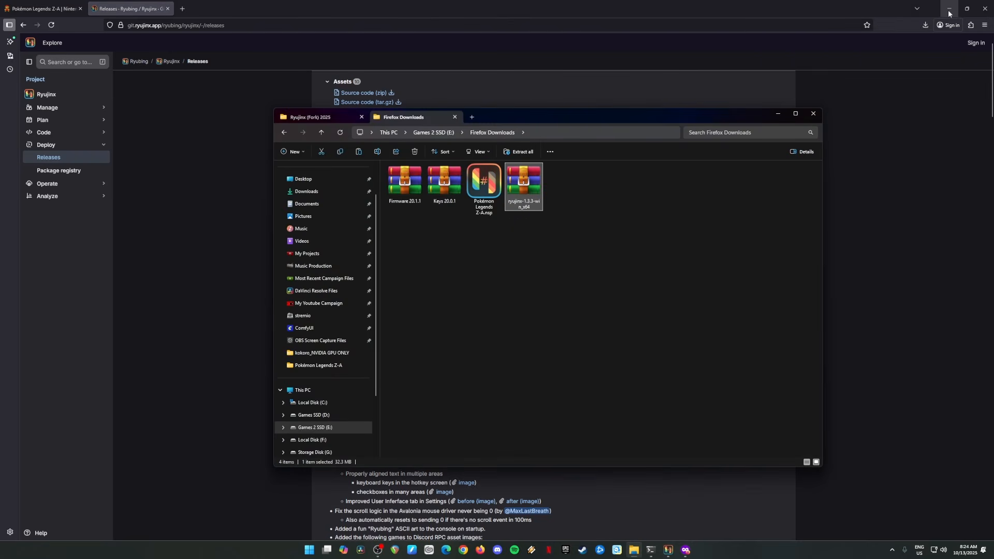
left_click(950, 9)
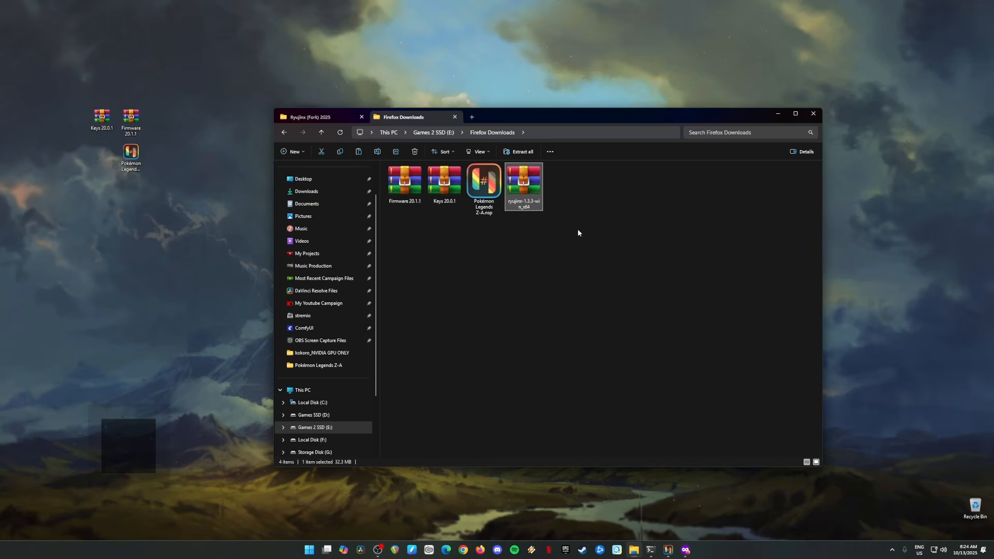
Step: Open the ryujinx-1.3.3-win_x64 archive in WinRAR, dismiss the license reminder and enter the publish folder
double_click(528, 188)
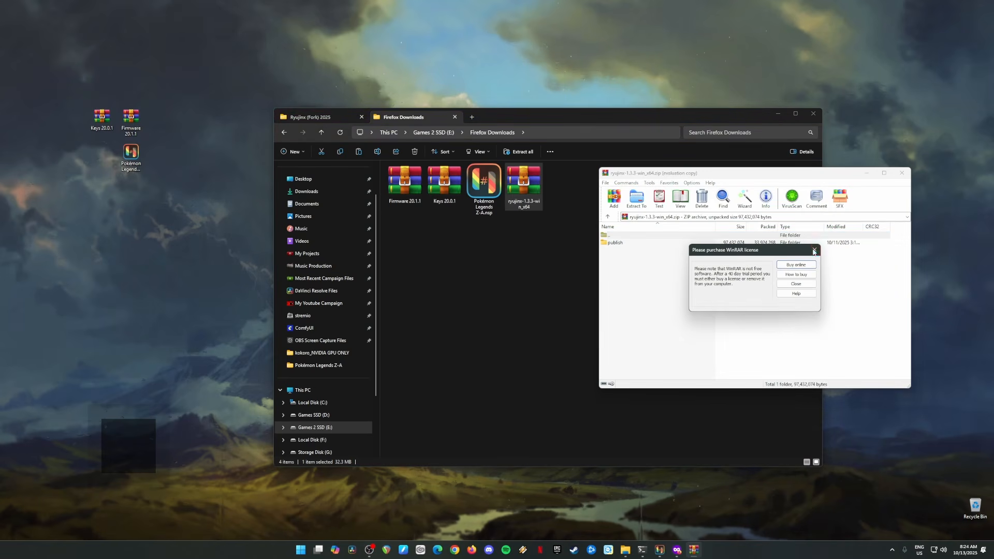
left_click(815, 250)
double_click(616, 243)
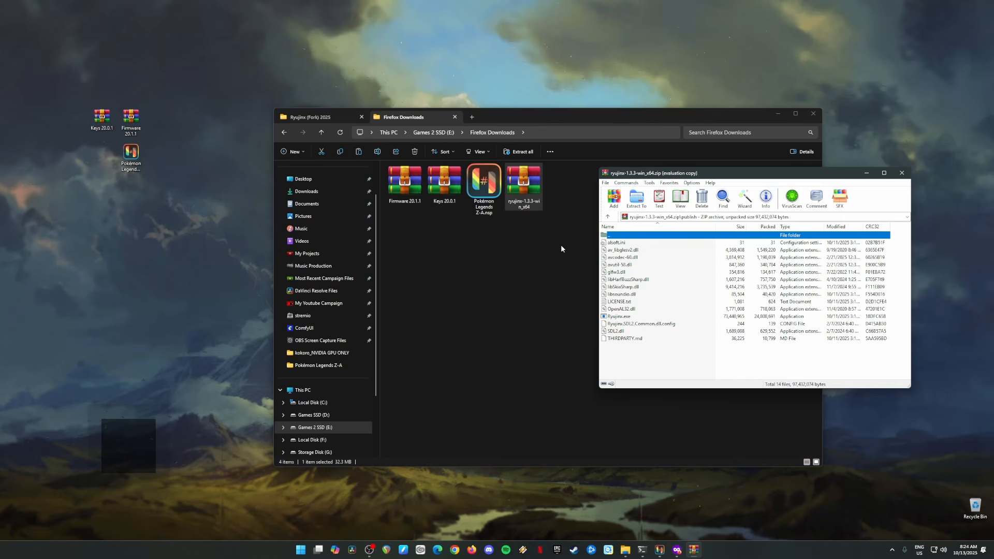
Step: Compare the archive's publish files with the Ryujinx (Fork) 2025 folder, then close the archive and minimize the folder window
left_click(310, 117)
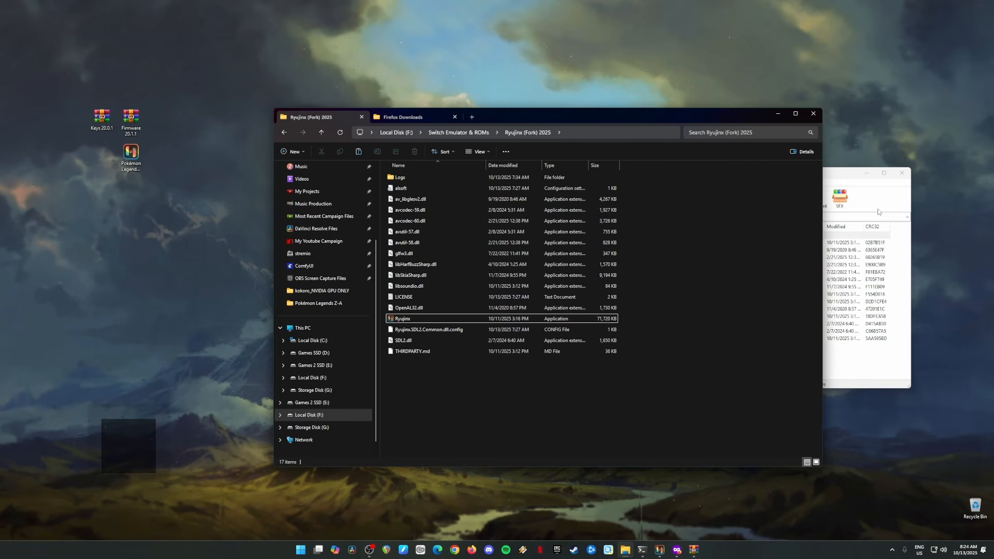
left_click(831, 176)
left_click_drag(662, 365, 635, 243)
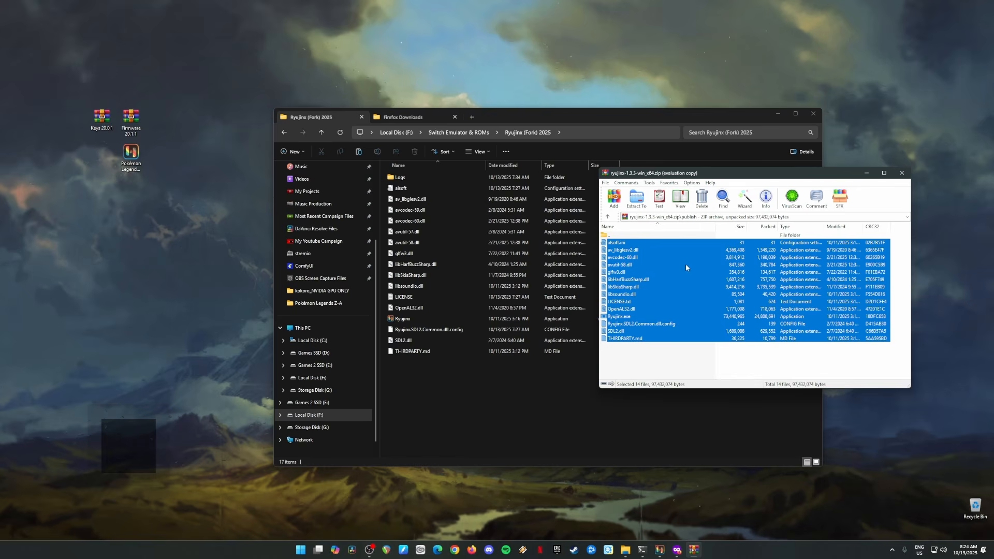
left_click_drag(690, 278, 716, 332)
left_click(902, 173)
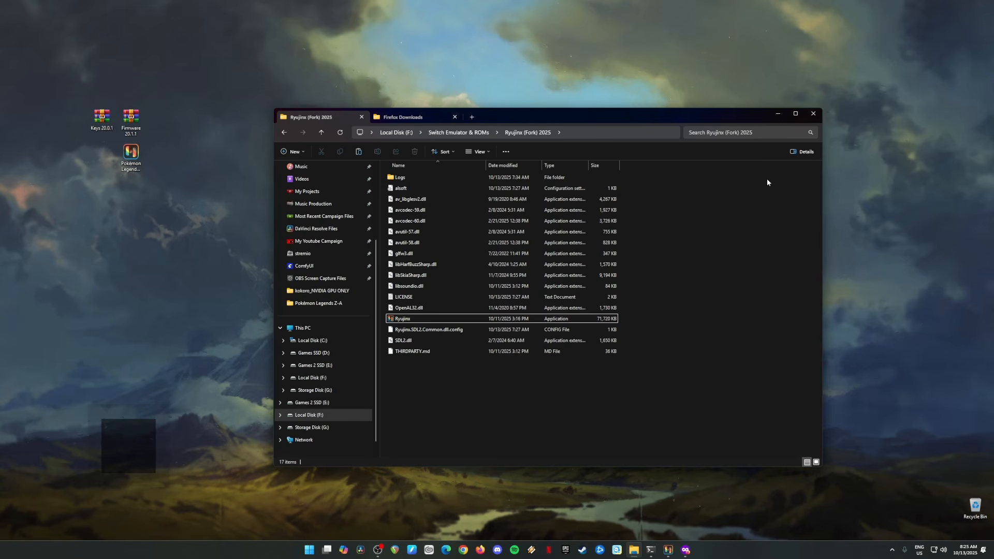
left_click(778, 114)
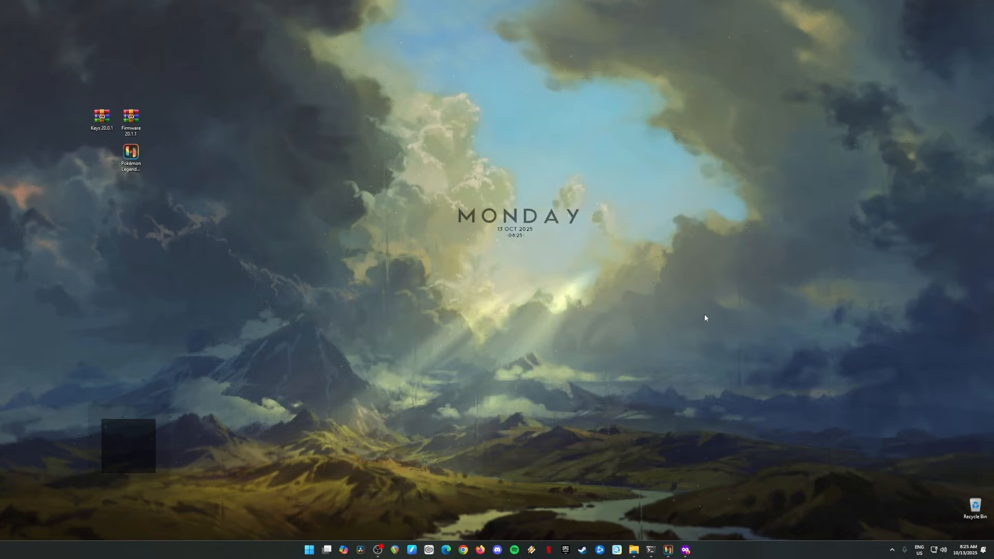
left_click(668, 550)
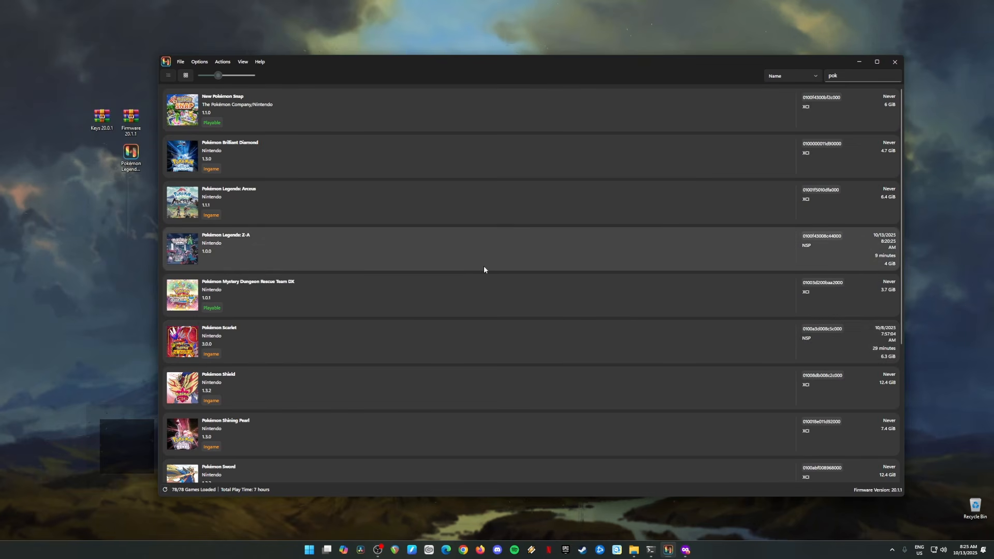
left_click(69, 89)
mouse_move(69, 89)
left_mouse_down()
mouse_move(154, 210)
mouse_move(149, 224)
mouse_move(66, 81)
mouse_move(112, 136)
mouse_move(145, 136)
mouse_move(147, 193)
mouse_move(138, 108)
mouse_move(86, 79)
left_mouse_up()
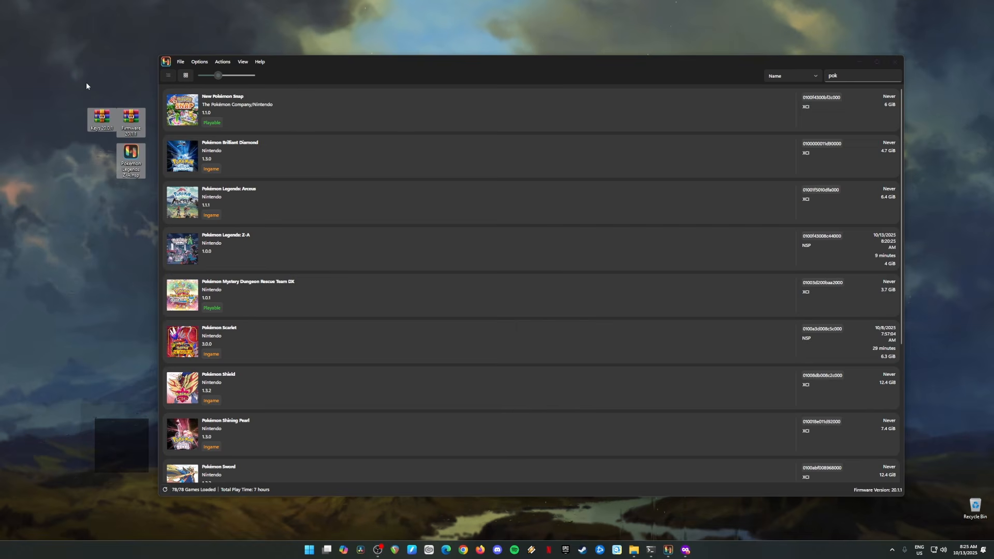
left_click_drag(73, 76, 142, 134)
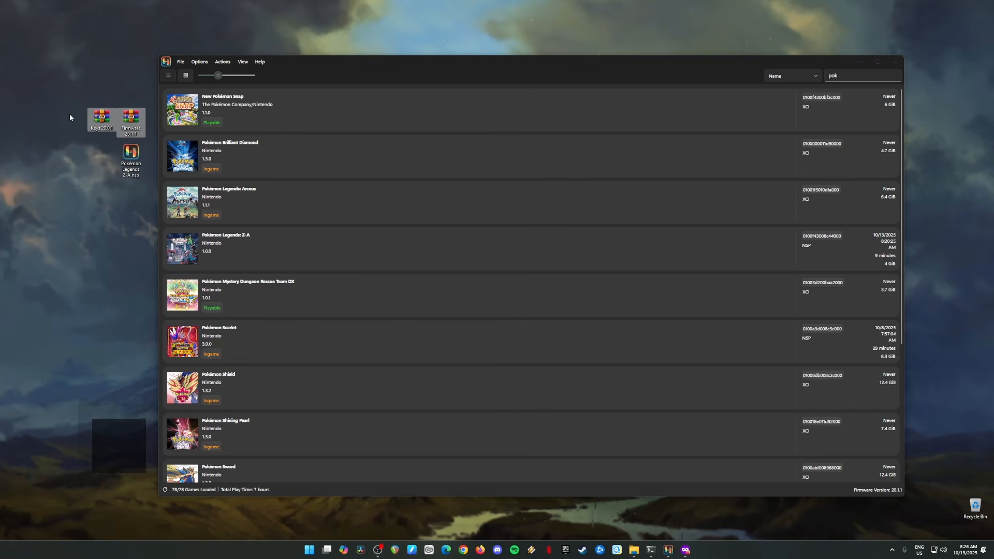
left_click_drag(68, 87, 151, 219)
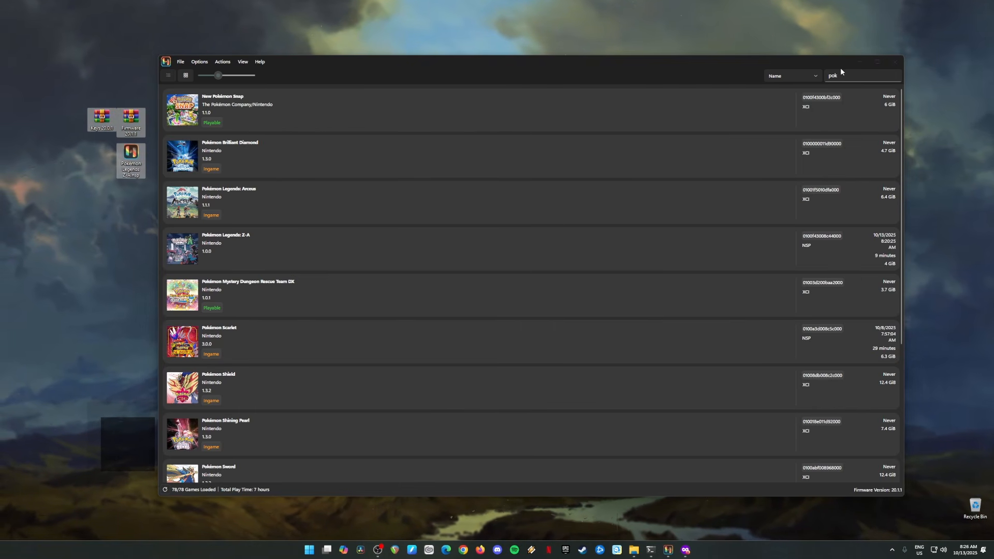
left_click(859, 61)
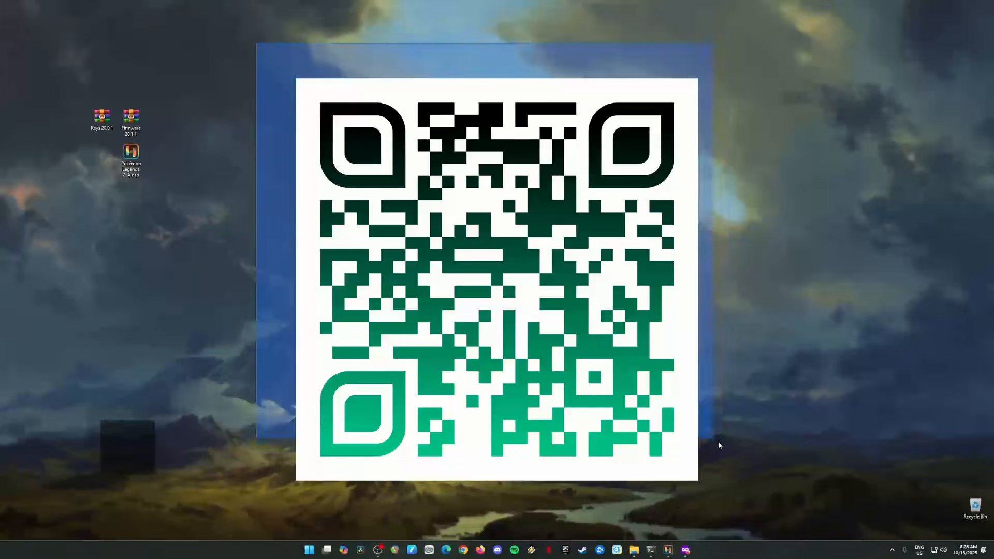
left_click_drag(719, 445, 761, 496)
left_click_drag(249, 79, 66, 282)
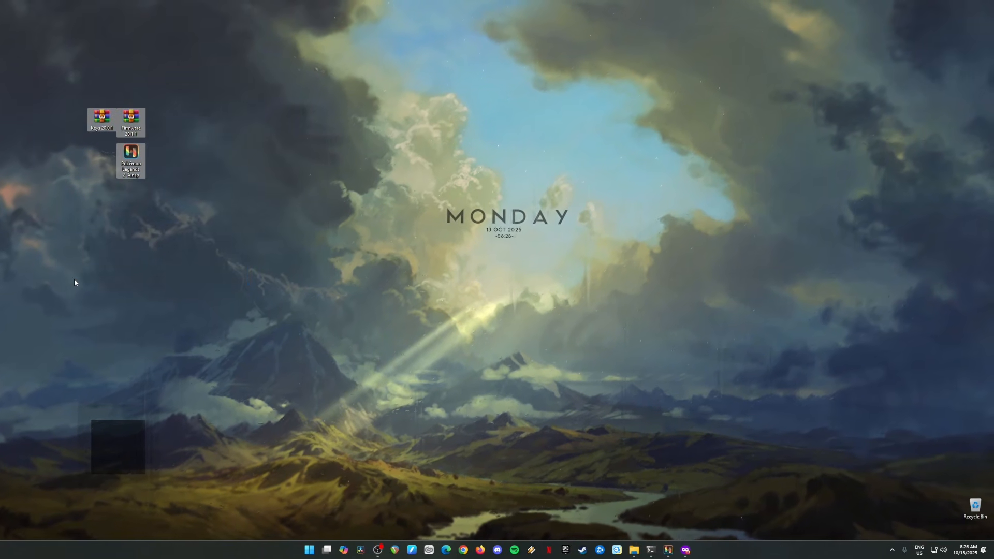
Step: Bring up the Ryujinx window, start installing keys from a .KEYS file and browse into the keys folder
left_click(668, 550)
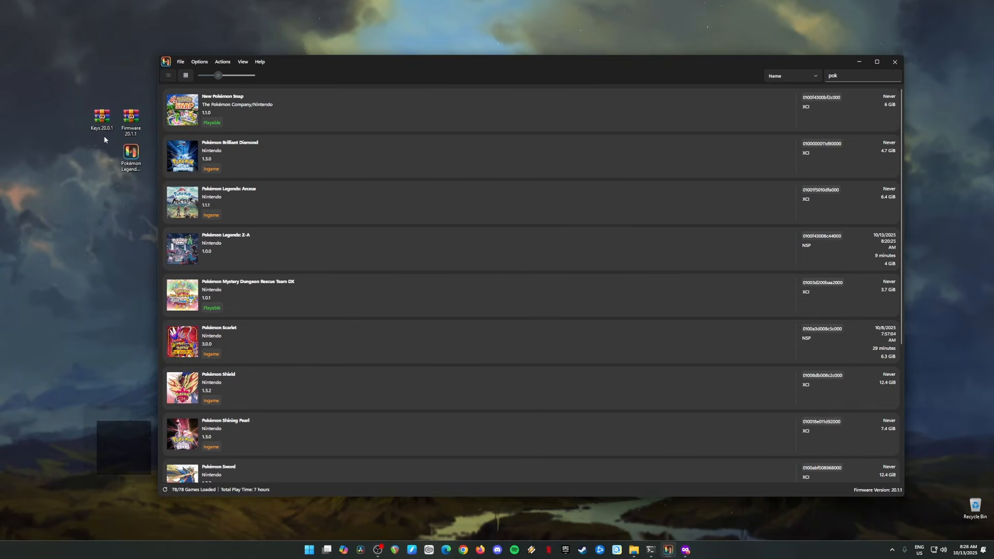
left_click_drag(70, 85, 114, 144)
left_click(223, 61)
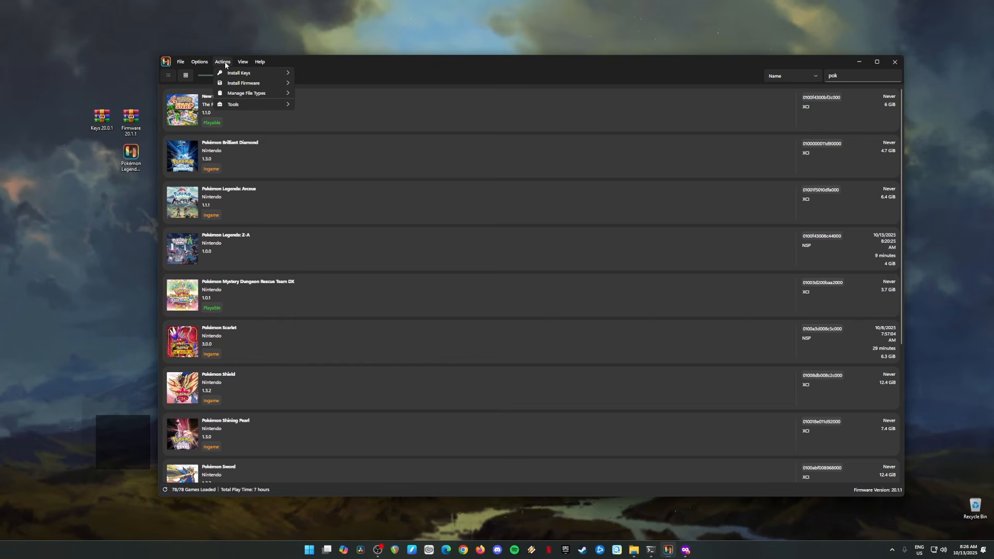
mouse_move(266, 73)
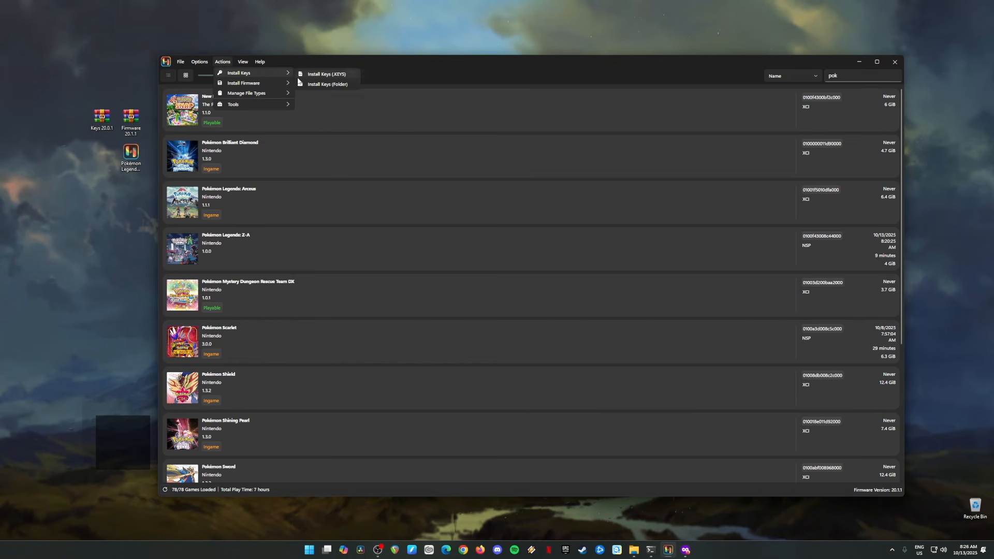
left_click(337, 75)
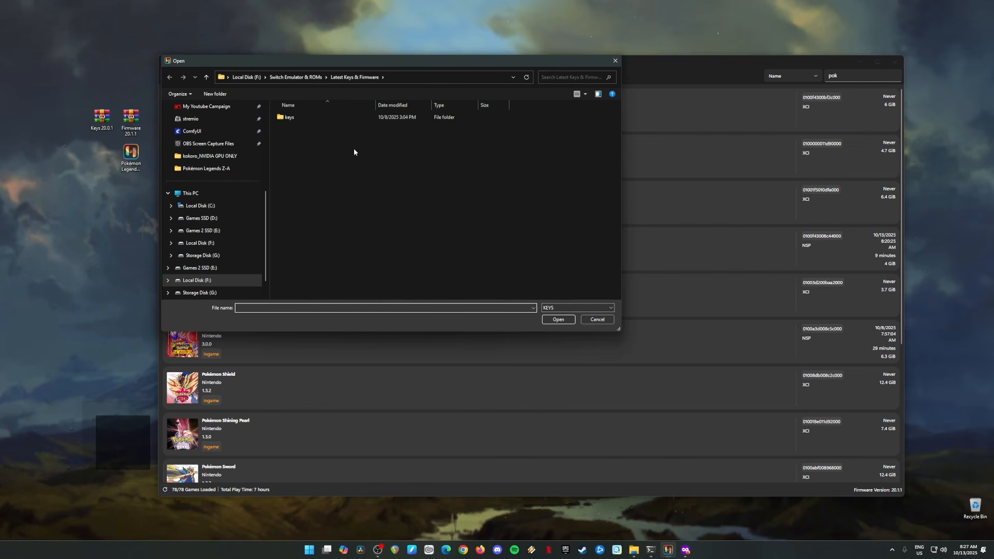
double_click(300, 118)
Step: Extract prod.keys and title.keys from the Keys 20.0.1 archive into the keys folder, replacing the existing files
left_click(98, 122)
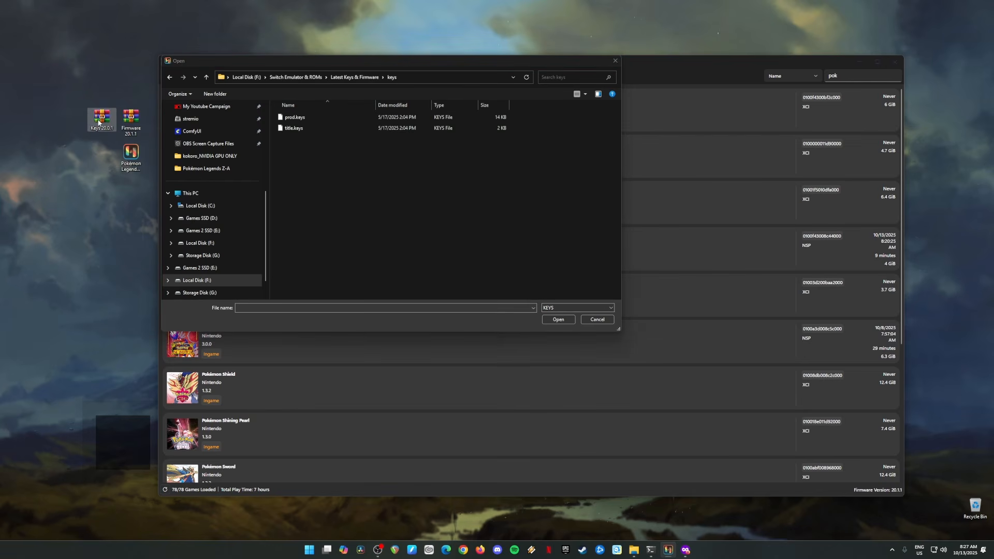
double_click(98, 122)
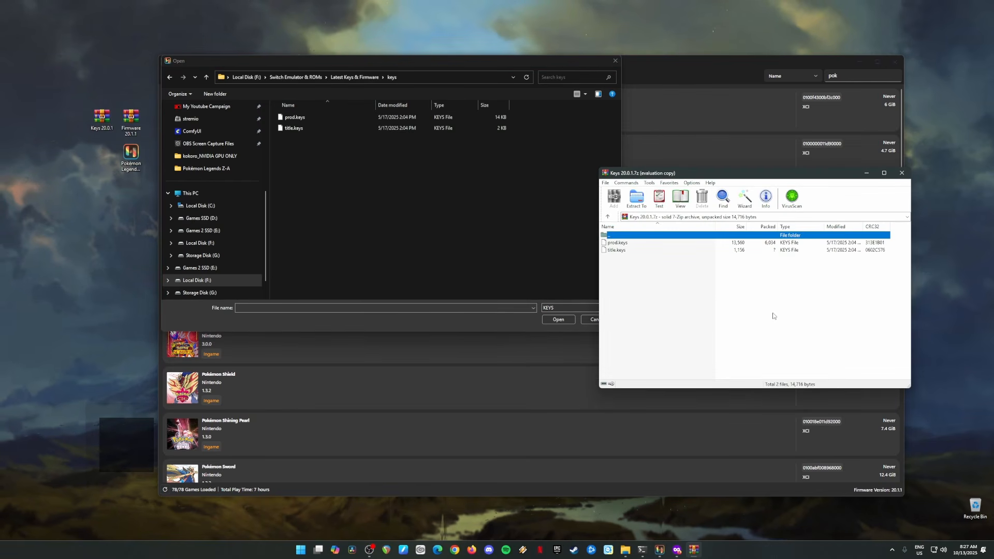
left_click(816, 249)
left_click_drag(653, 271, 362, 147)
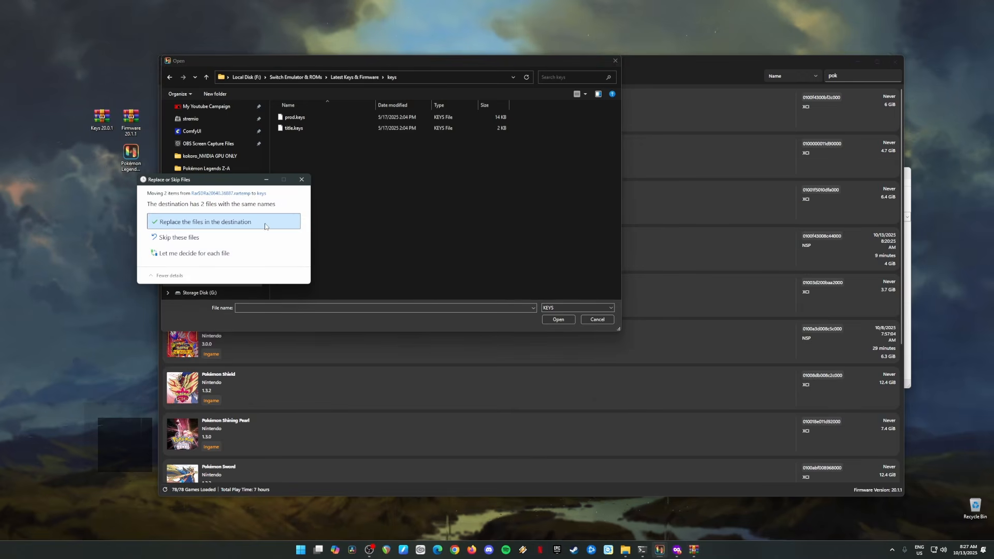
left_click(264, 224)
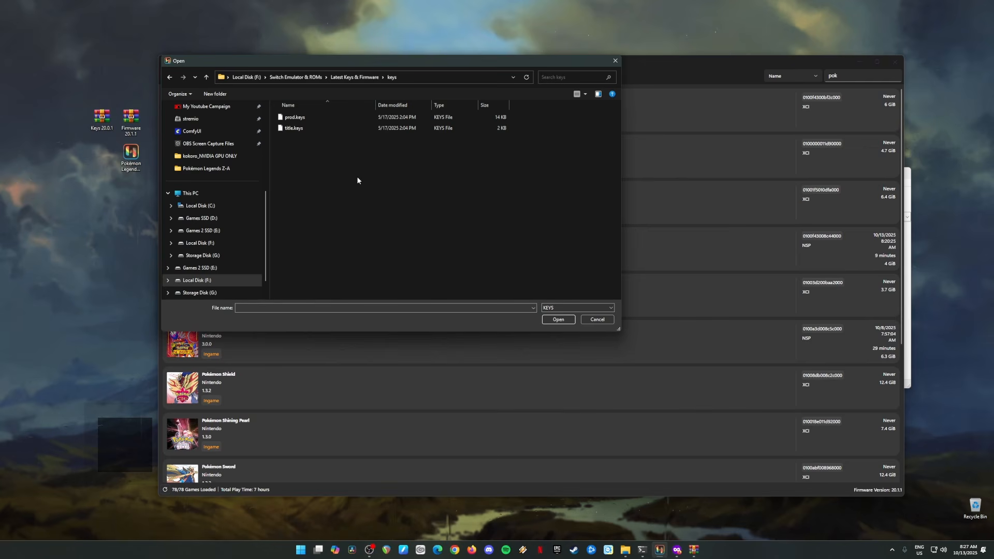
Step: Install prod.keys from the keys folder into the emulator and confirm the replacement of the current keys
left_click(306, 119)
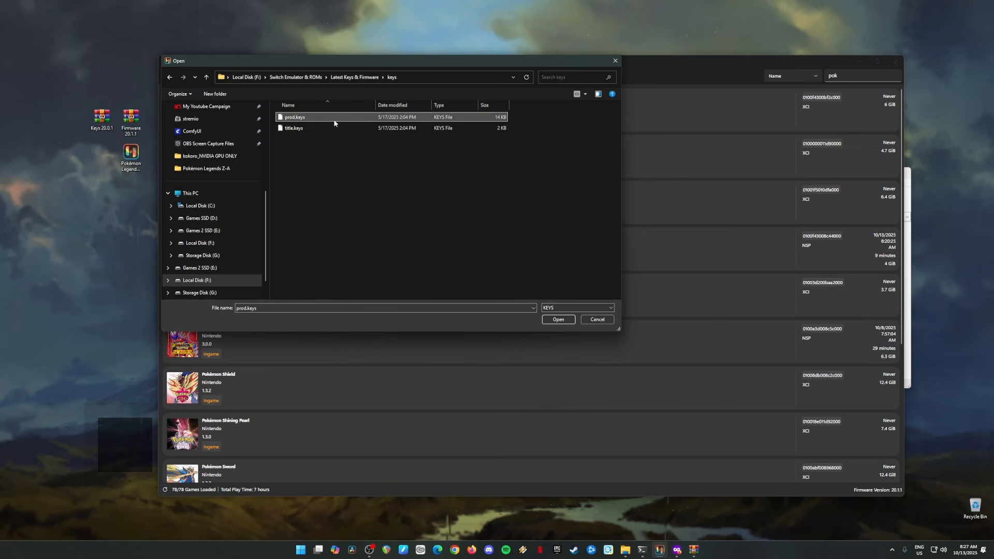
left_click(558, 320)
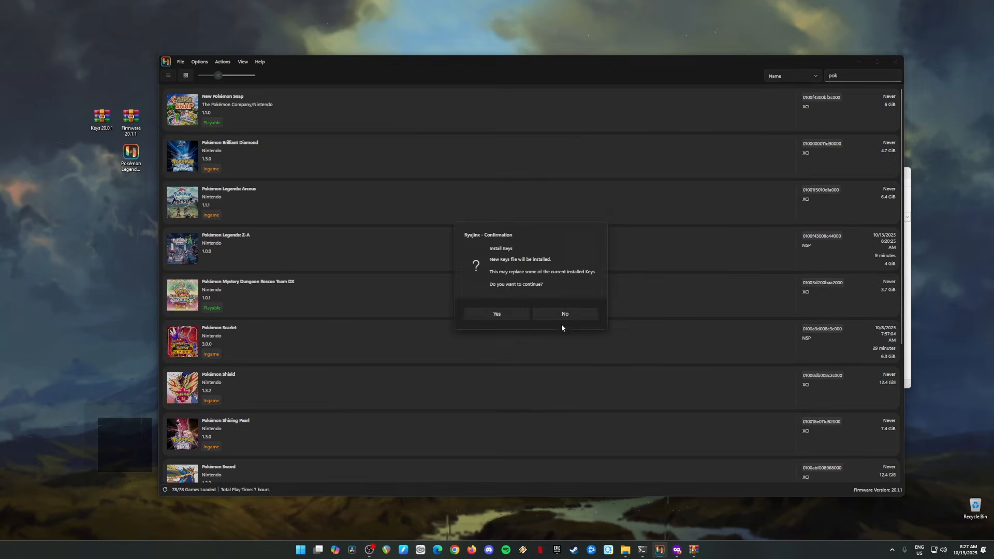
left_click(504, 315)
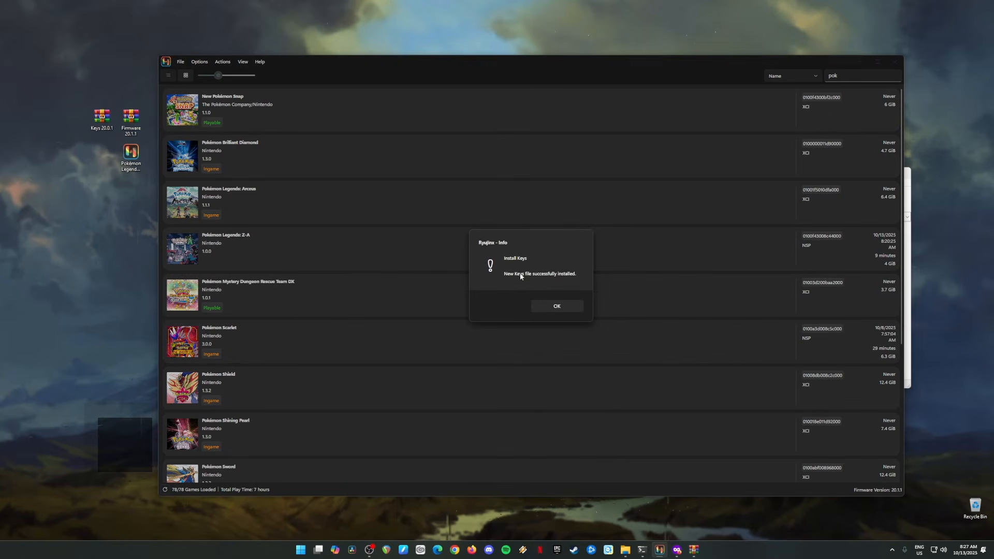
left_click(553, 308)
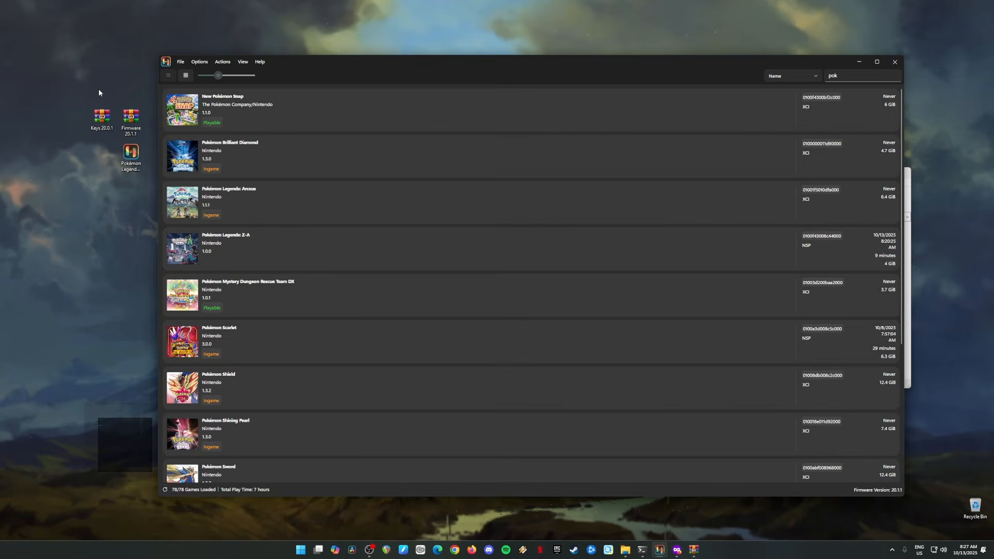
Step: Install the Firmware 20.1.1 ZIP from the Latest Keys & Firmware folder, confirming the replacement of the current system version
left_click(130, 119)
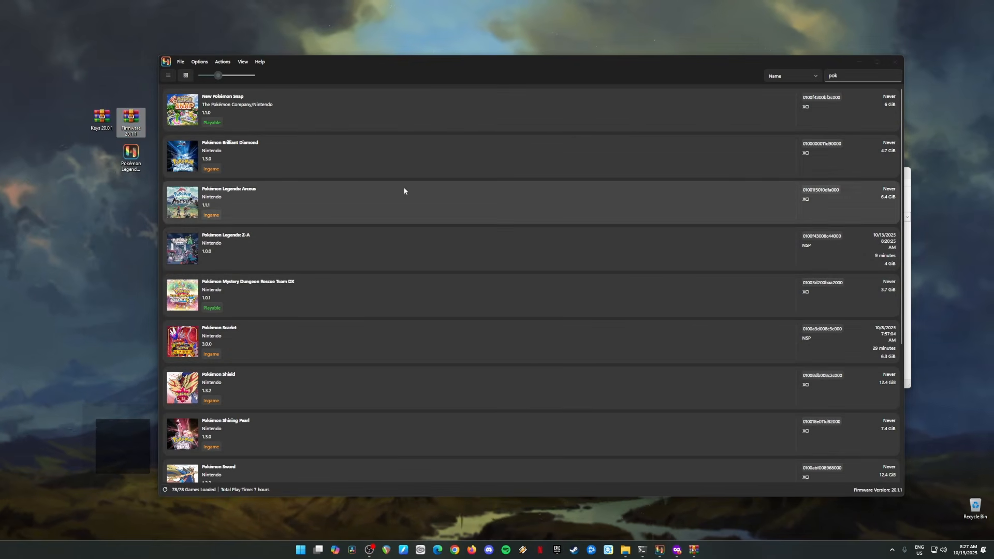
left_click(222, 62)
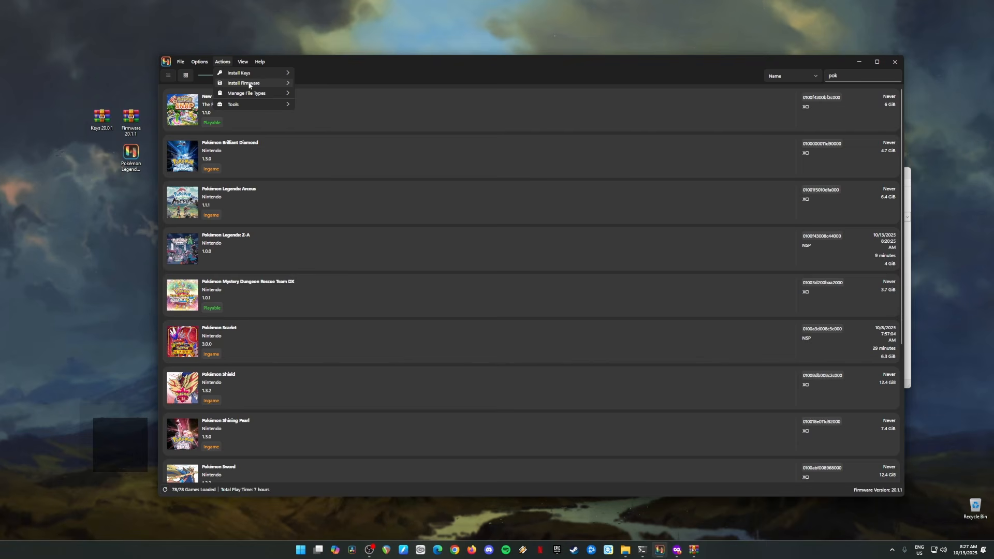
mouse_move(249, 85)
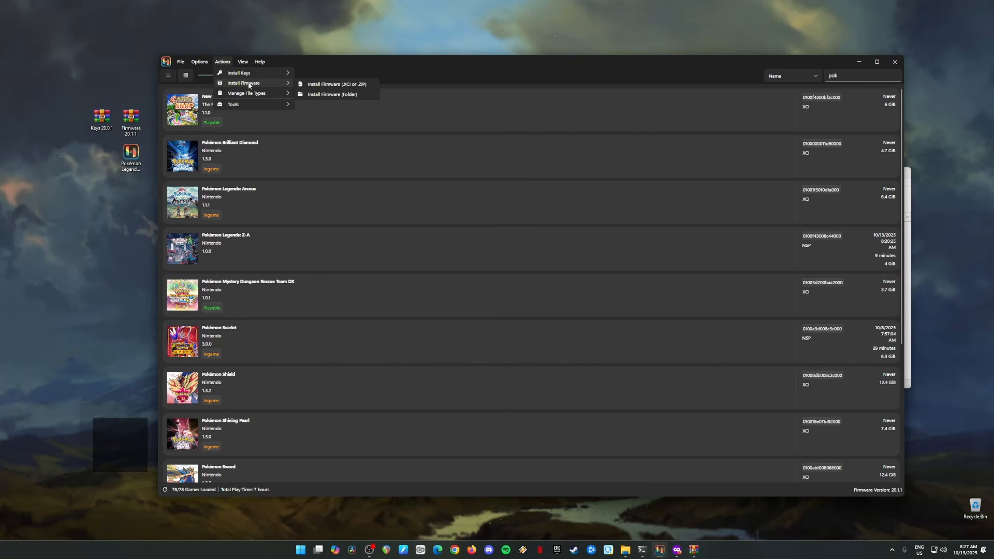
left_click(338, 85)
left_click(355, 77)
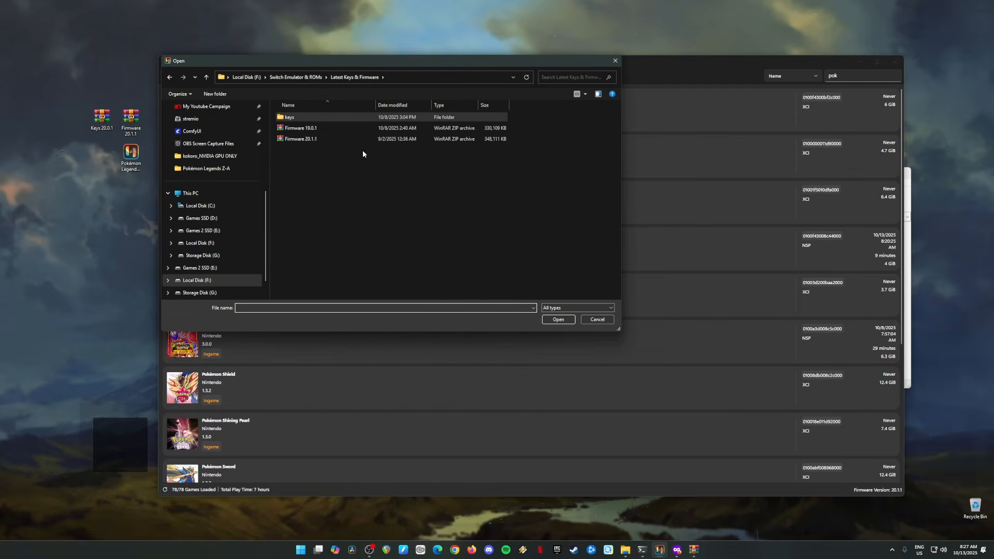
left_click(357, 138)
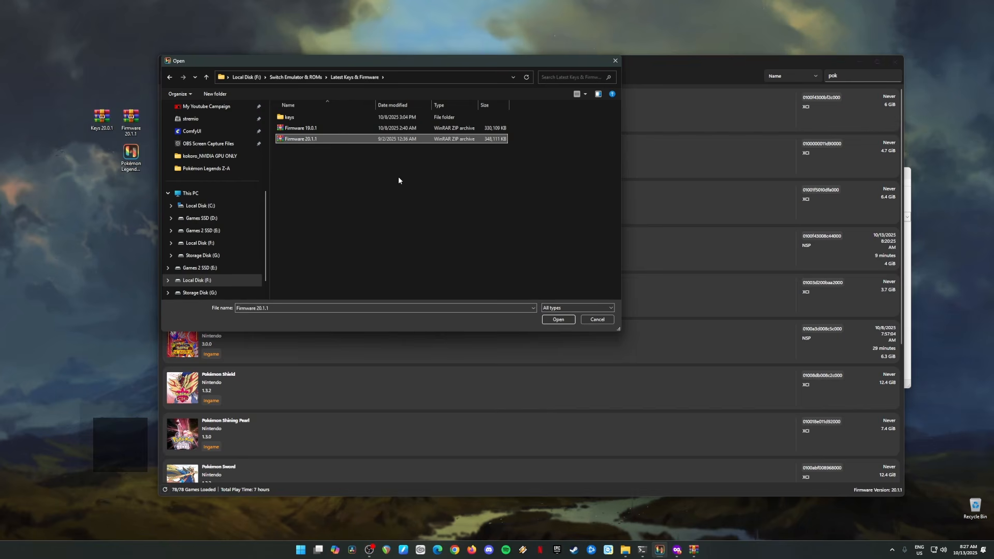
left_click(557, 321)
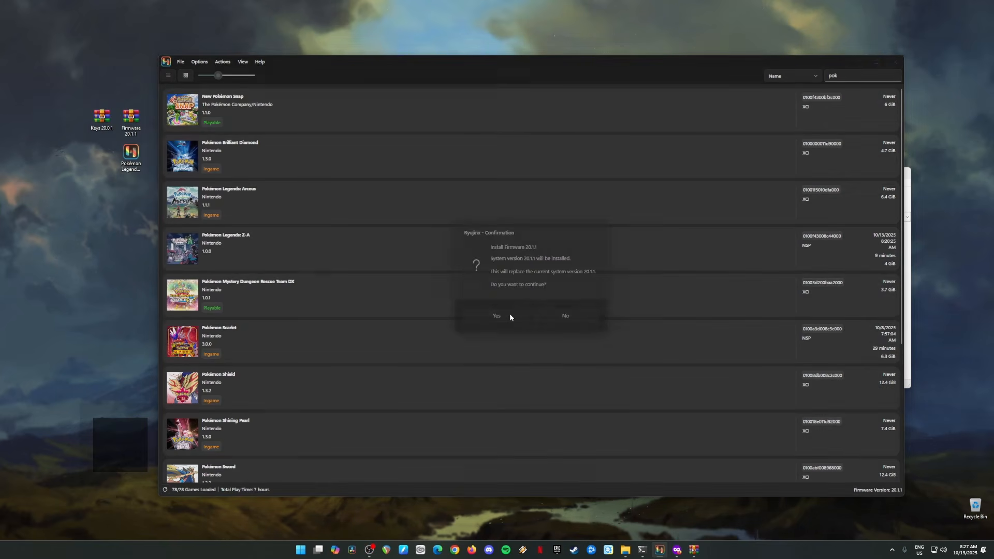
left_click(510, 312)
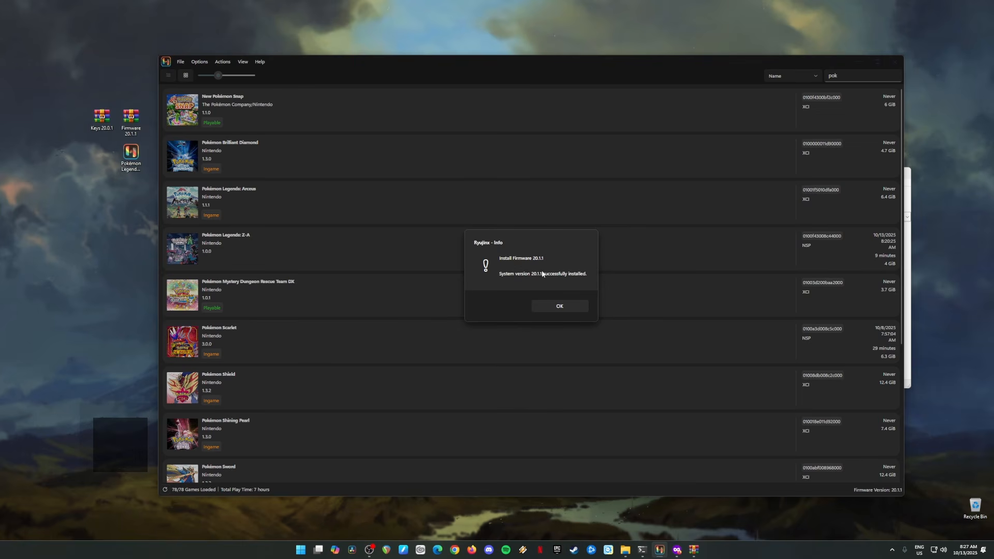
left_click(552, 308)
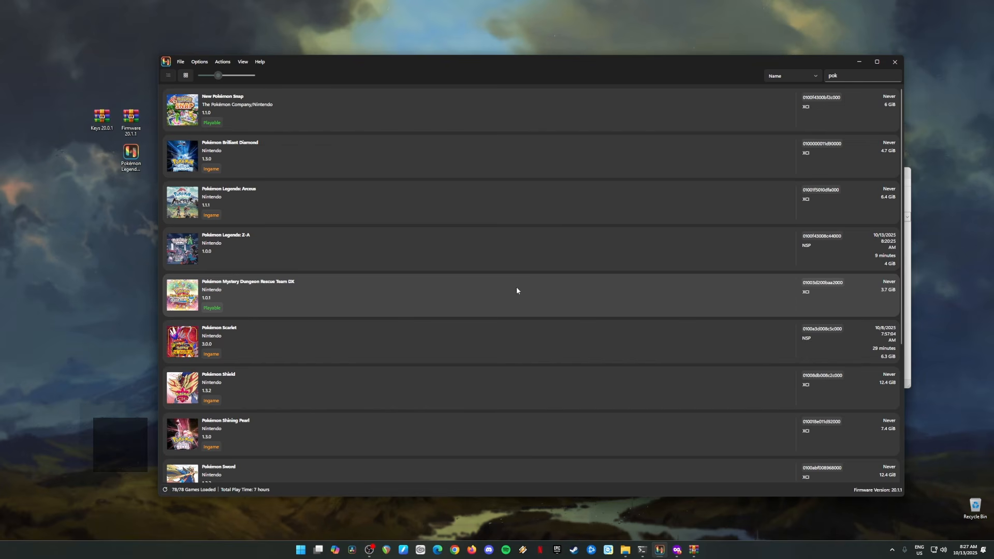
Step: Select Pokémon Legends: Z-A, open the emulator settings and check the XCI ROMs folder in the game directories
left_click(236, 255)
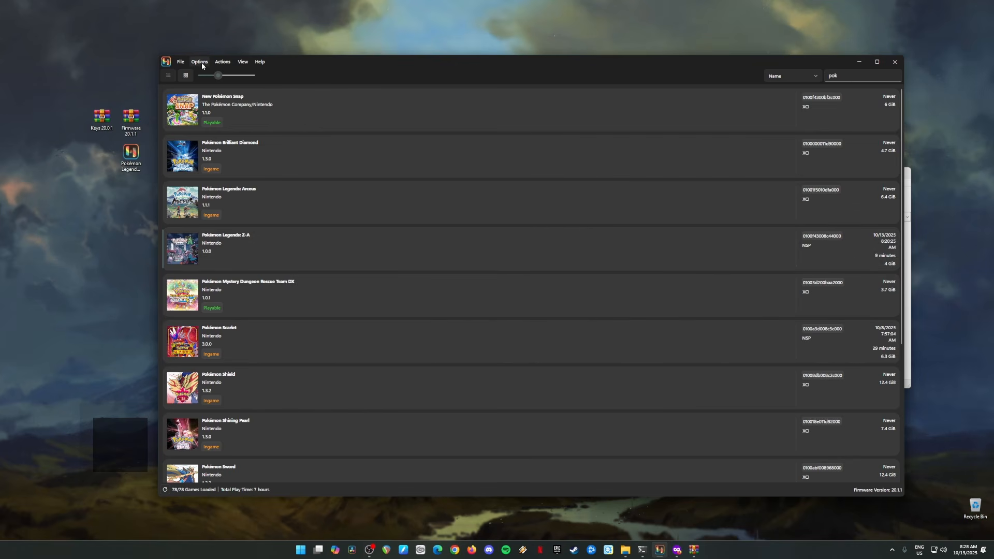
left_click(200, 62)
left_click(232, 125)
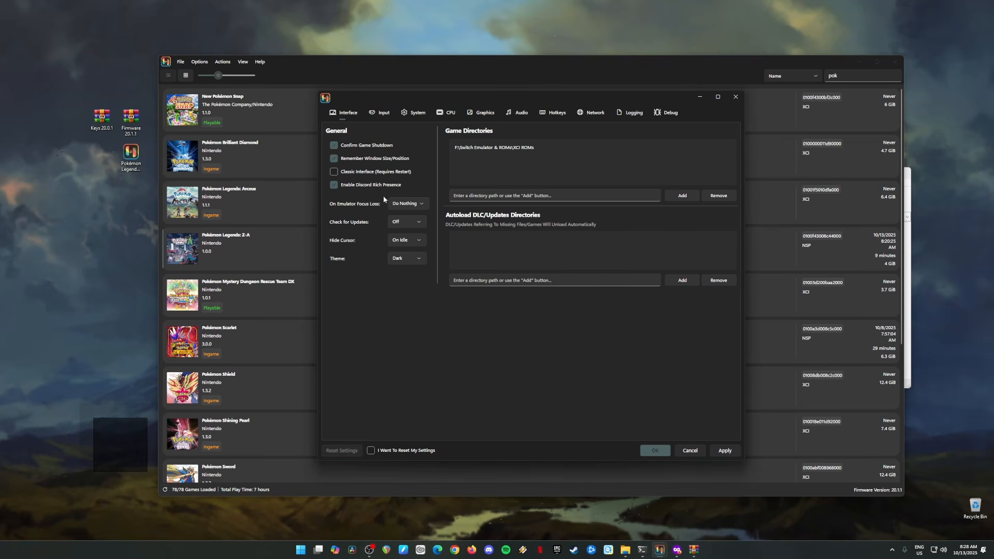
left_click(476, 149)
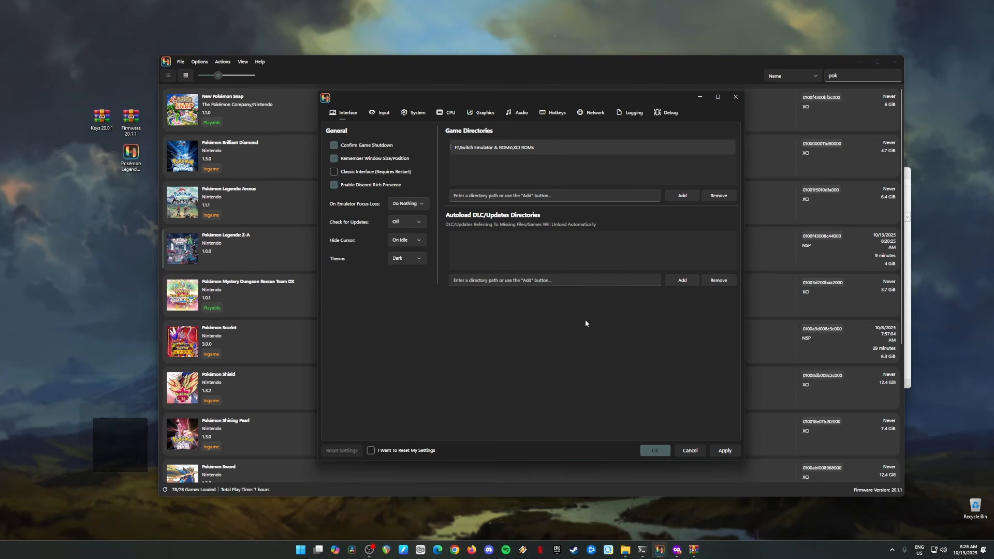
Step: Review the input, system and CPU settings of the emulator
left_click(381, 112)
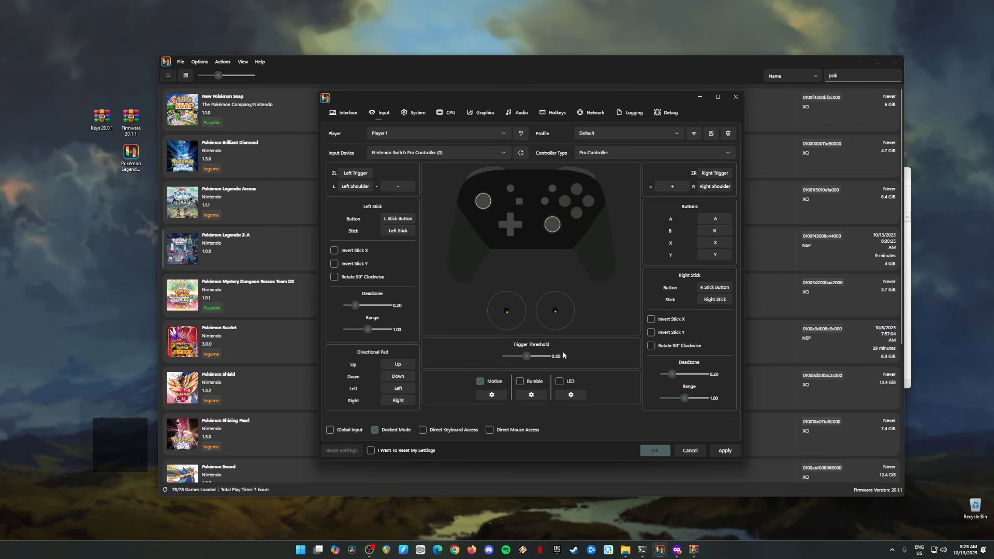
left_click(419, 112)
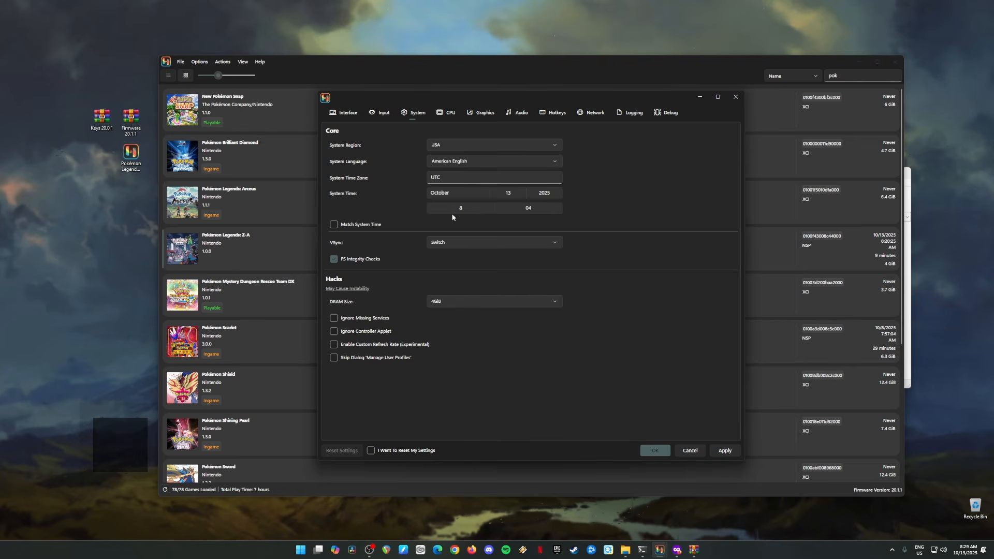
left_click(443, 114)
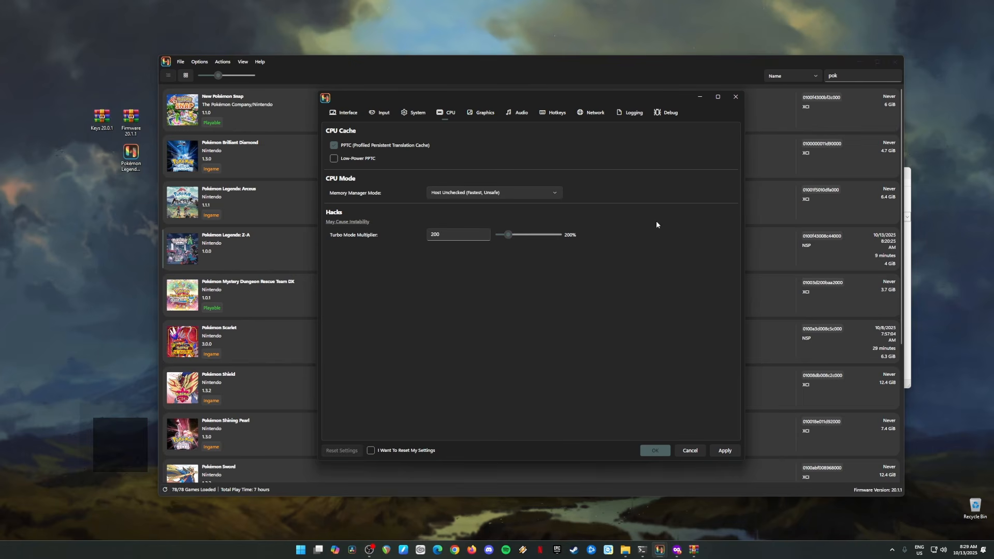
Step: Set Graphics Backend Multithreading to On in the graphics settings
left_click(476, 114)
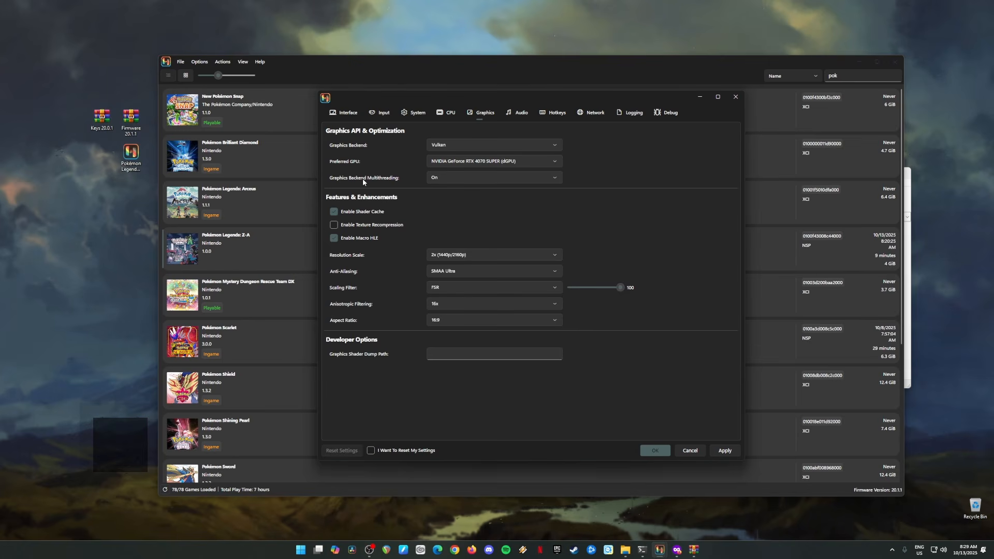
left_click(478, 181)
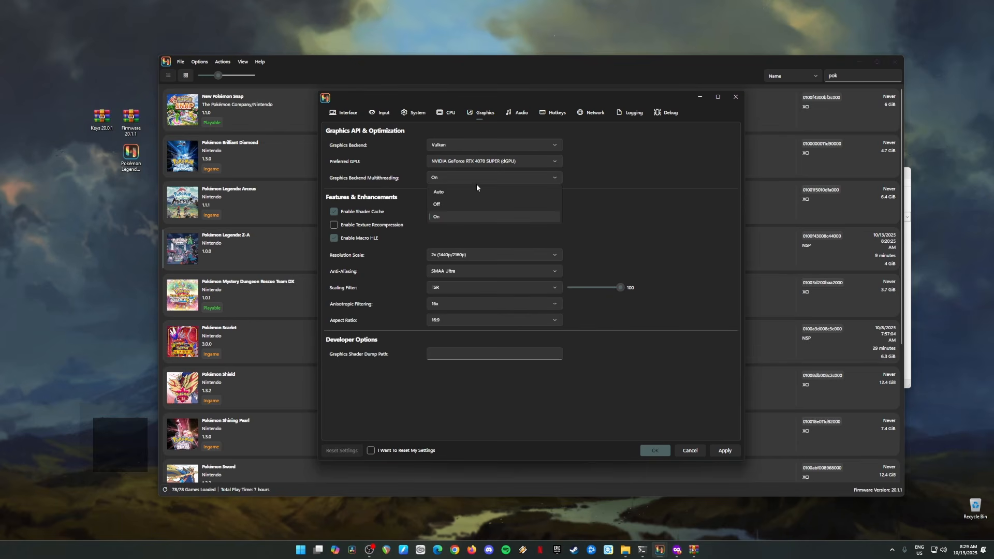
left_click(455, 219)
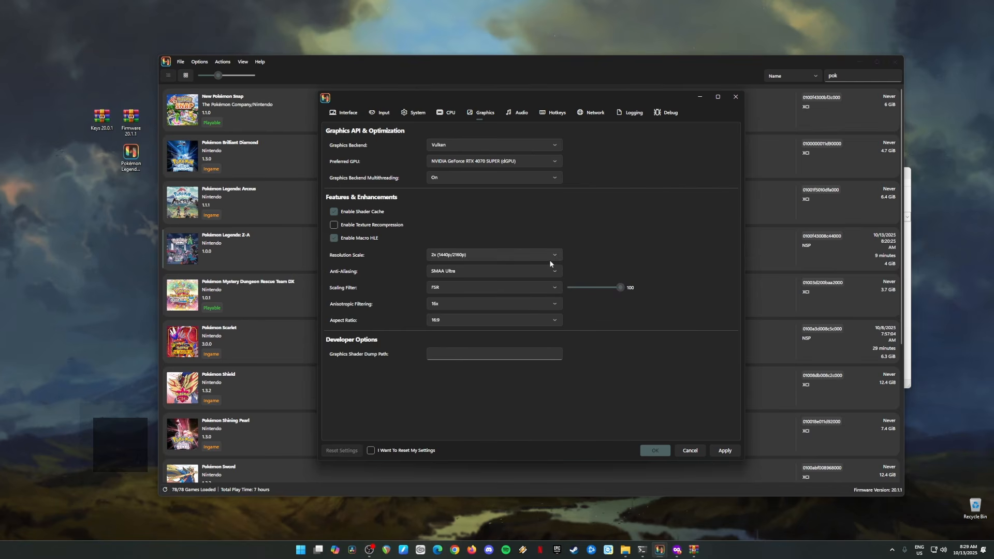
Step: Examine the available Resolution Scale and Anti-Aliasing options in the graphics settings
mouse_move(554, 258)
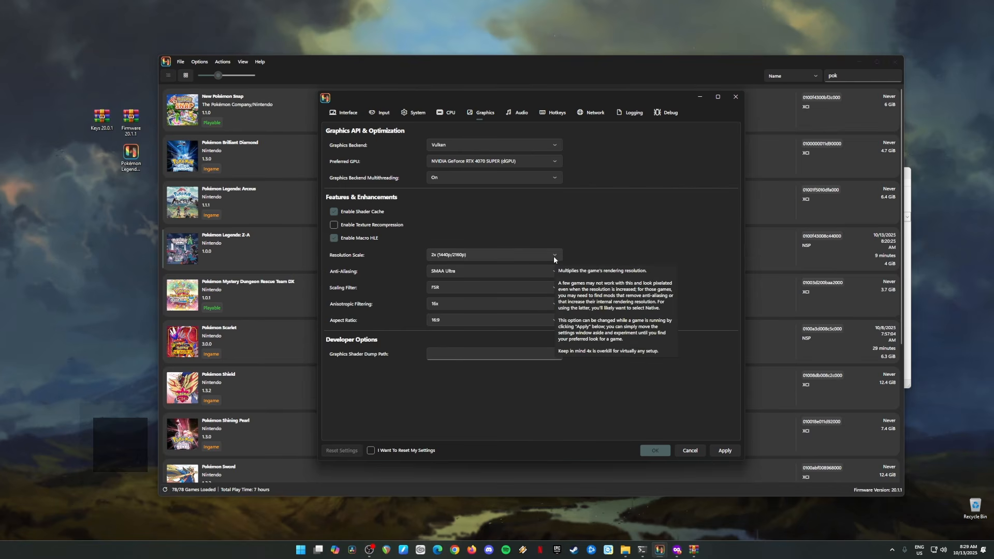
left_click(556, 257)
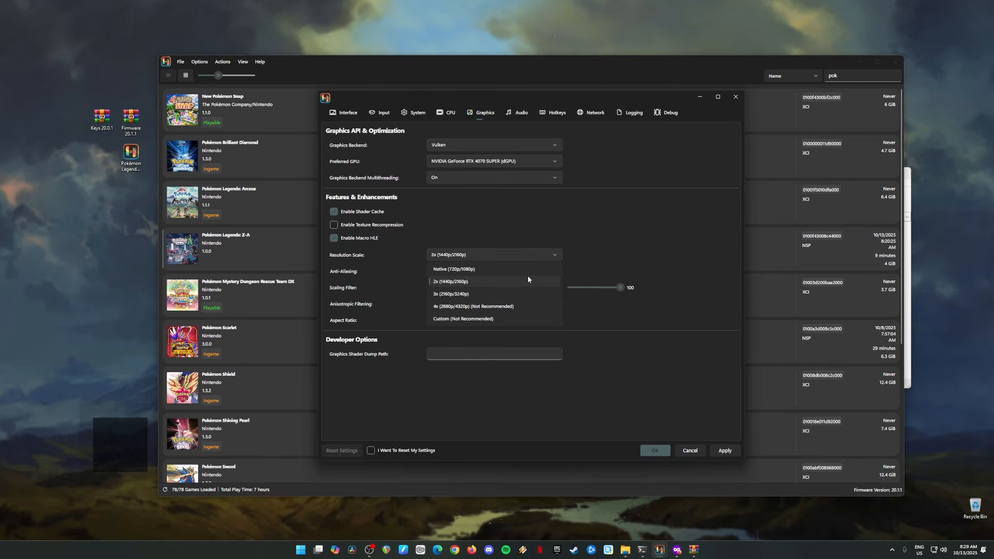
left_click(617, 241)
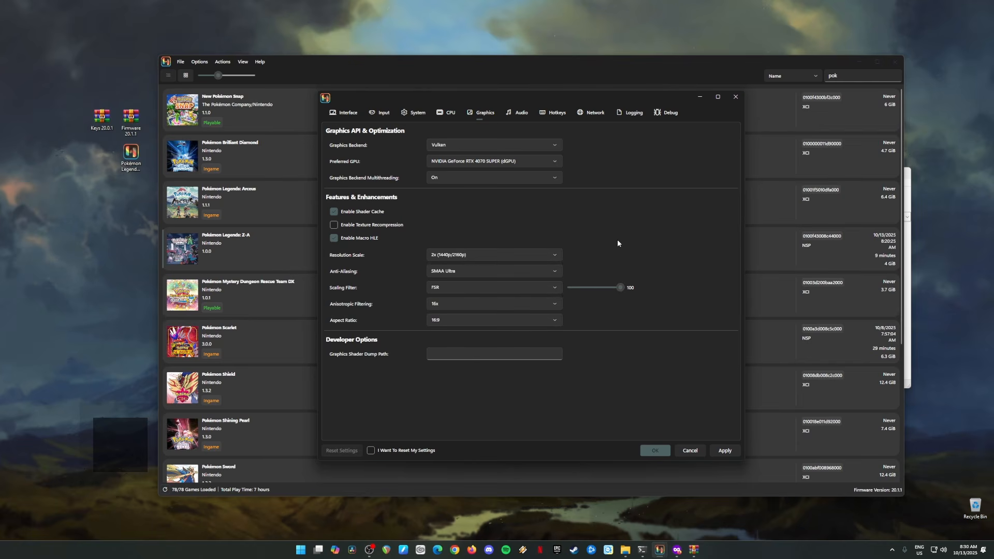
left_click(506, 273)
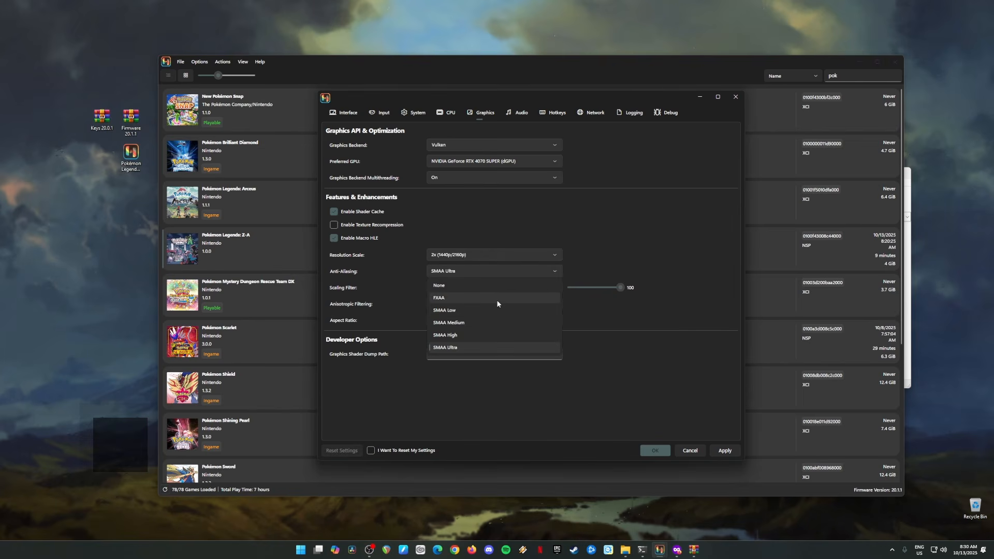
left_click(384, 273)
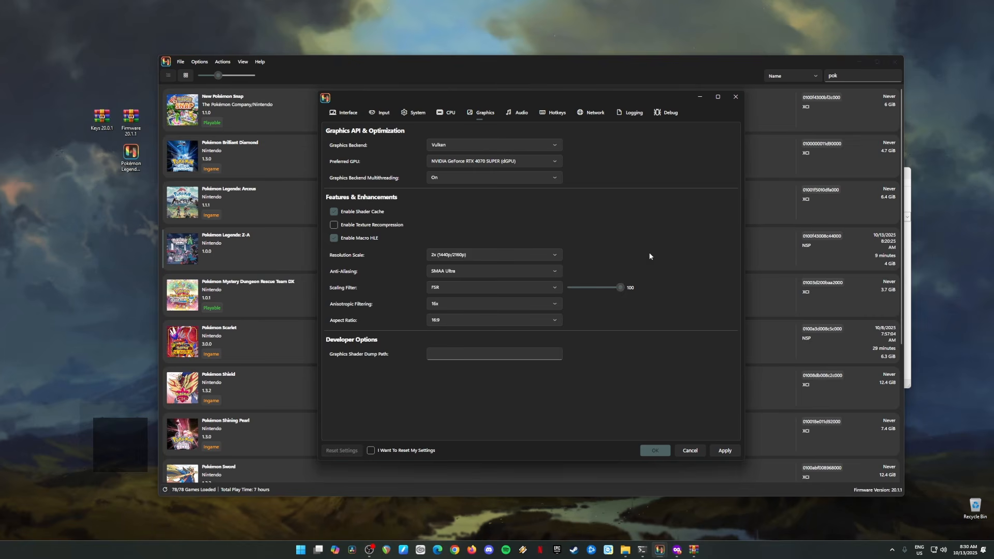
Step: Review the audio settings and save the emulator settings
left_click(519, 113)
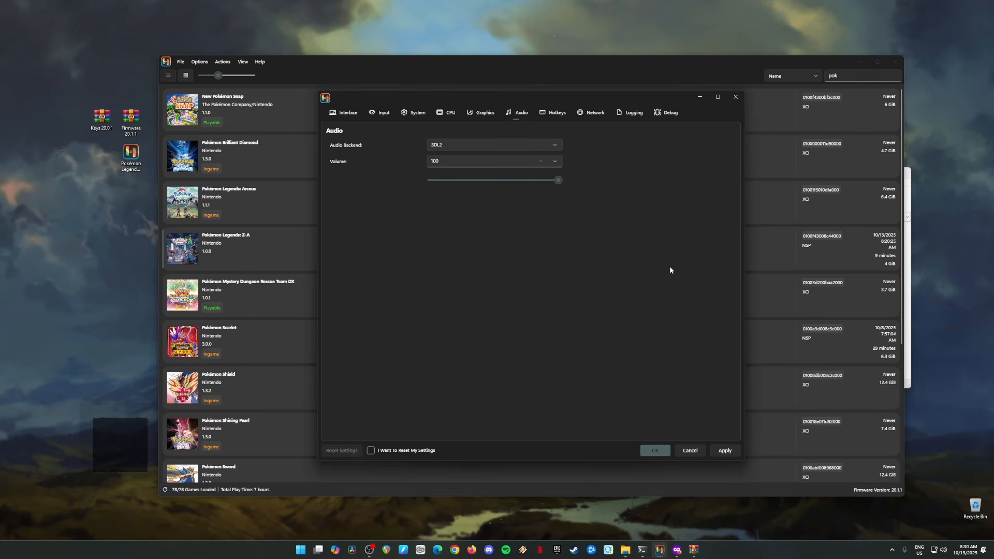
left_click(653, 450)
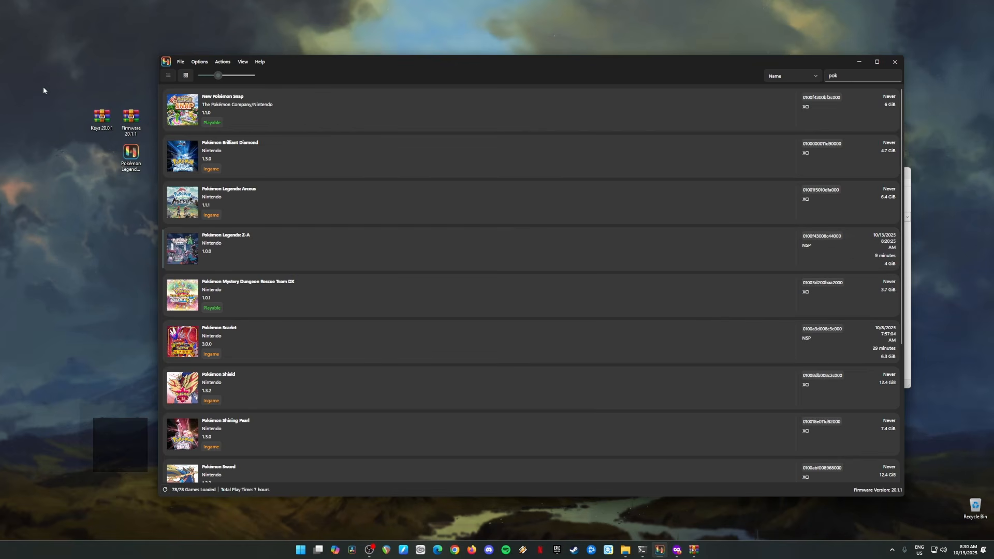
left_click_drag(67, 93, 125, 173)
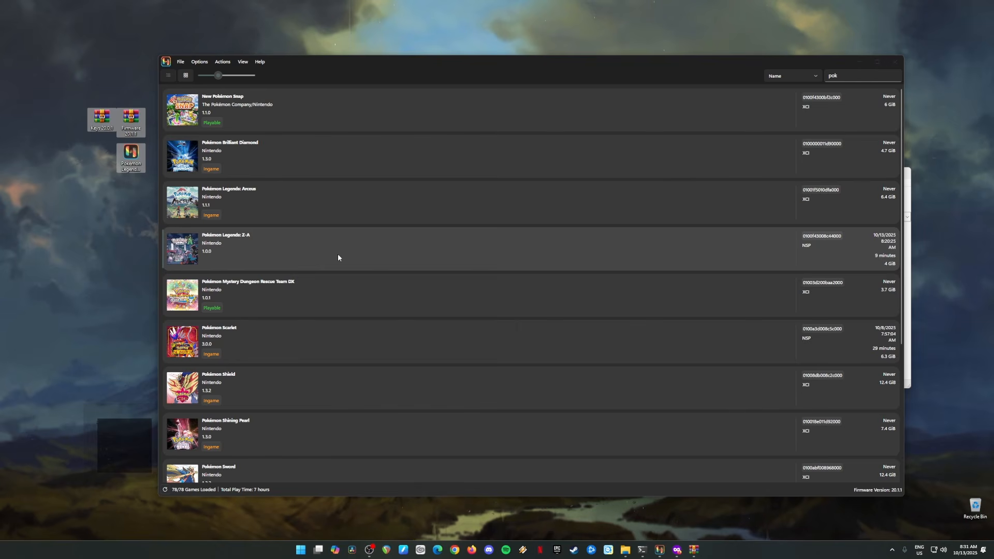
Step: Launch Pokémon Legends: Z-A to test it and stop the emulation to return to the game list
left_click(357, 250)
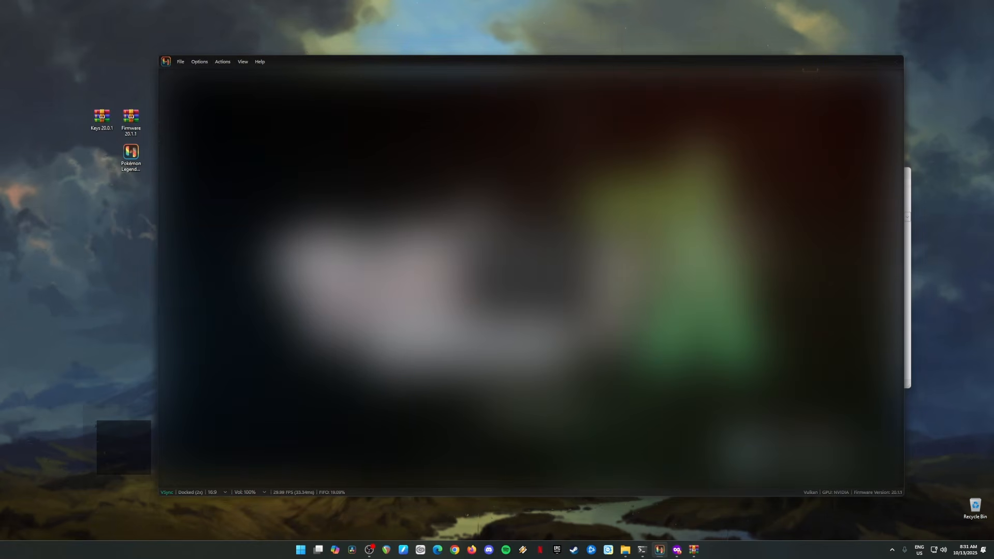
left_click(502, 302)
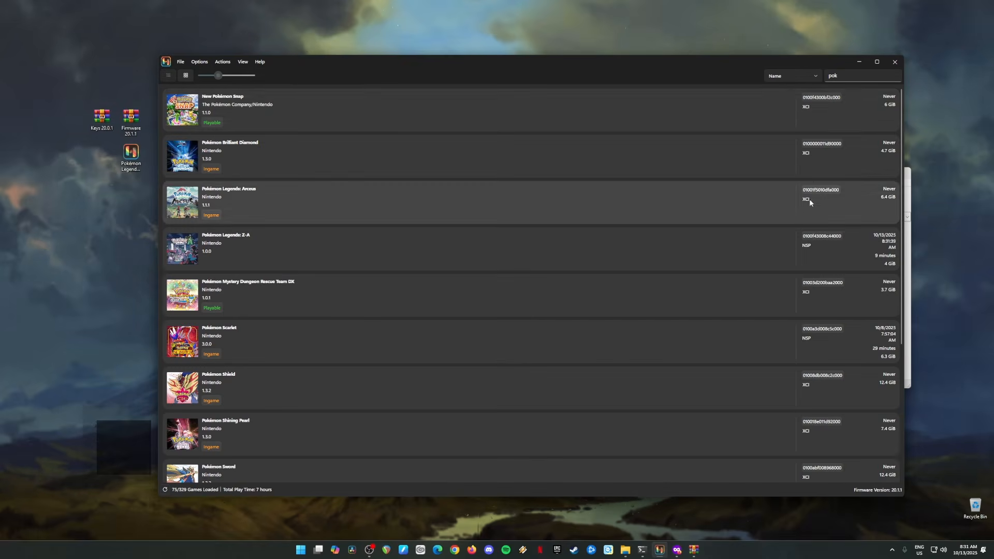
Step: Minimize the emulator and close the Keys 20.0.1 archive window
left_click(858, 62)
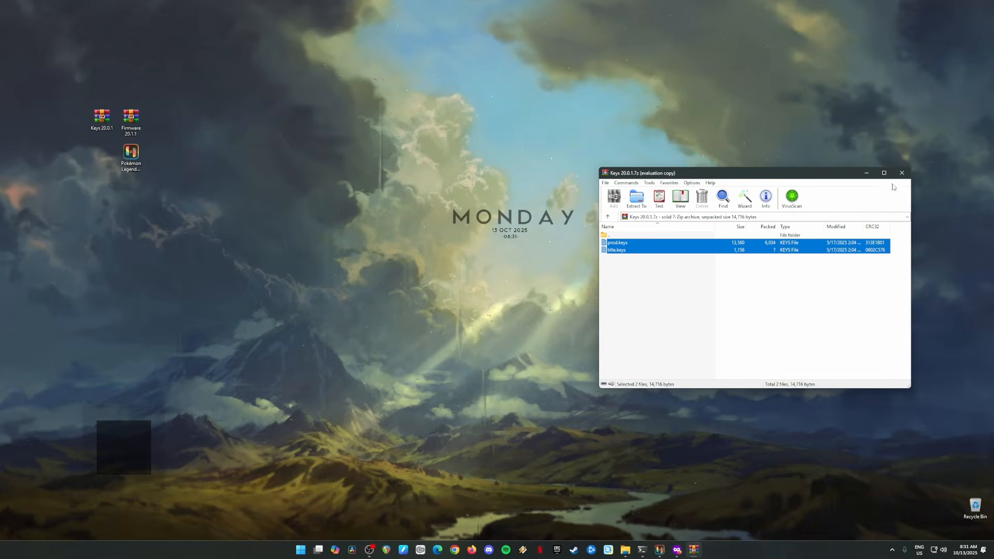
left_click(904, 176)
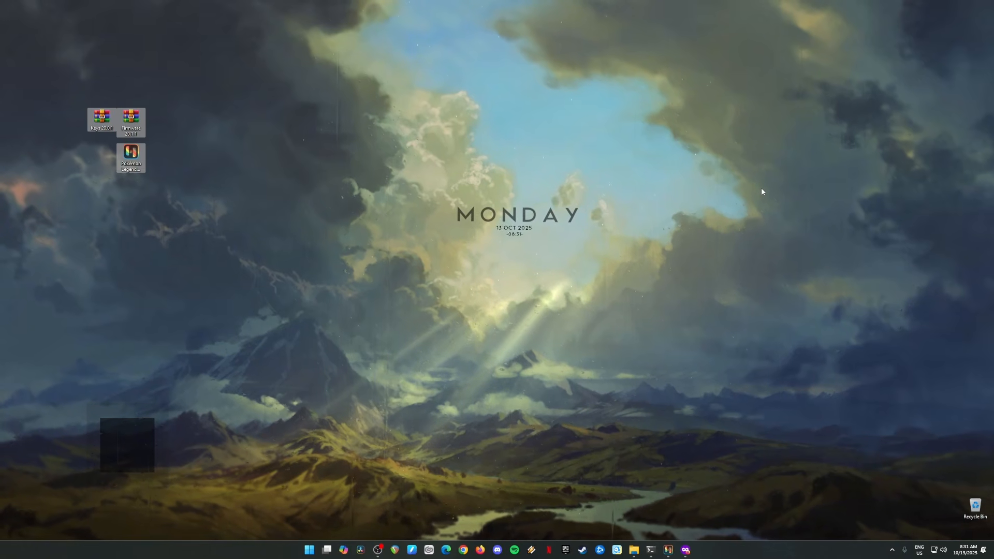
left_click_drag(228, 76, 59, 242)
left_click(173, 203)
left_click(133, 161)
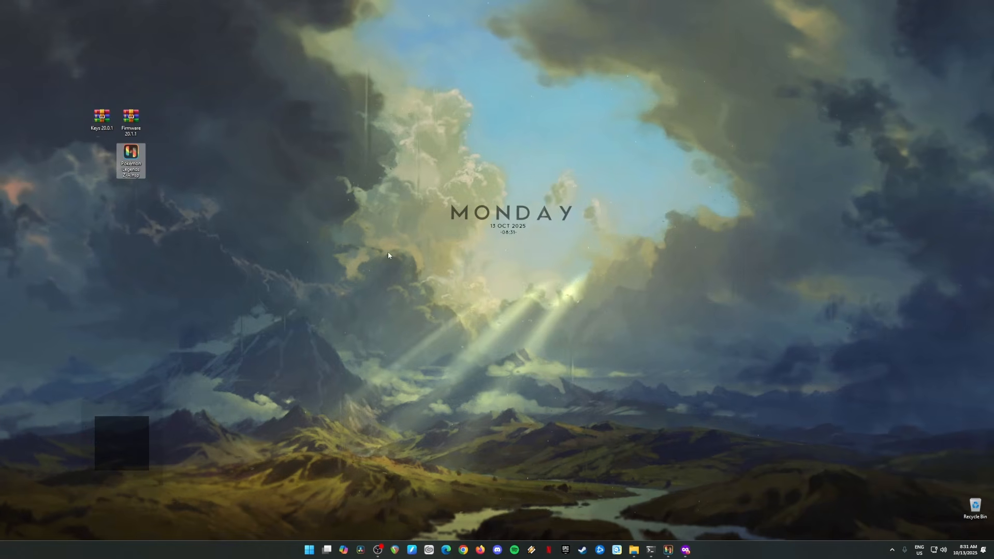